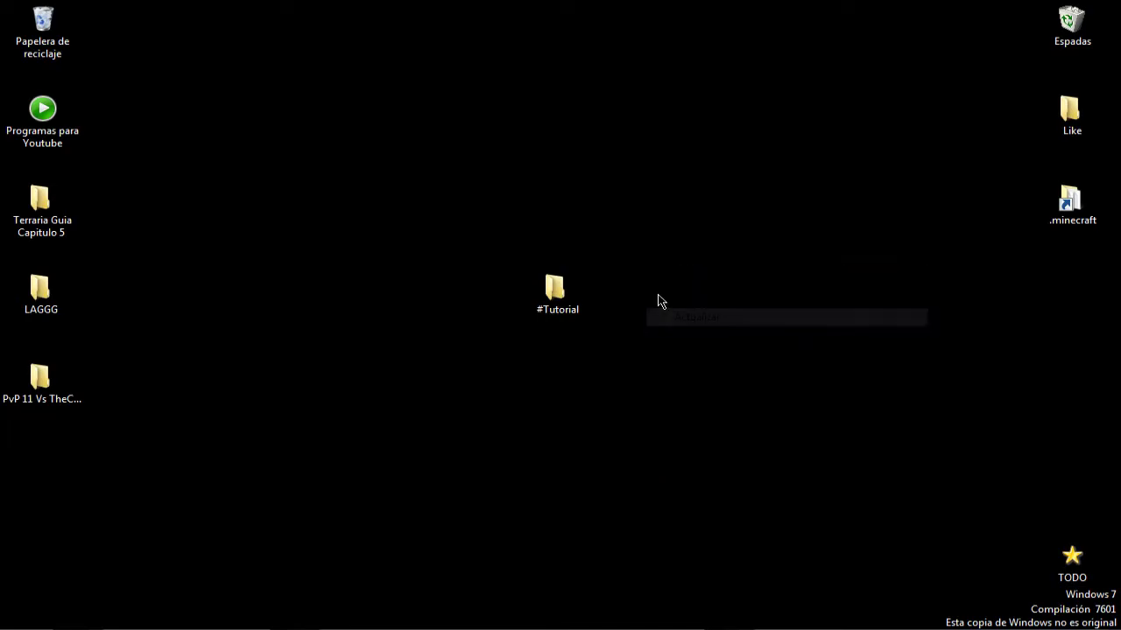
right_click(591, 220)
click(633, 272)
right_click(635, 258)
click(665, 304)
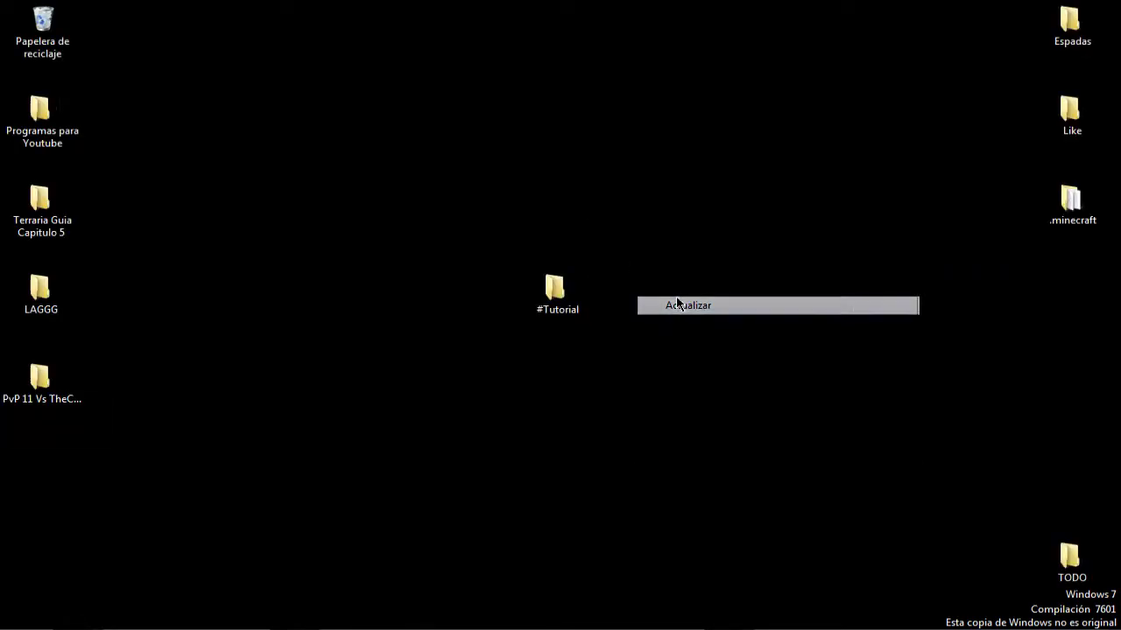
drag(560, 293, 561, 257)
right_click(607, 235)
click(646, 282)
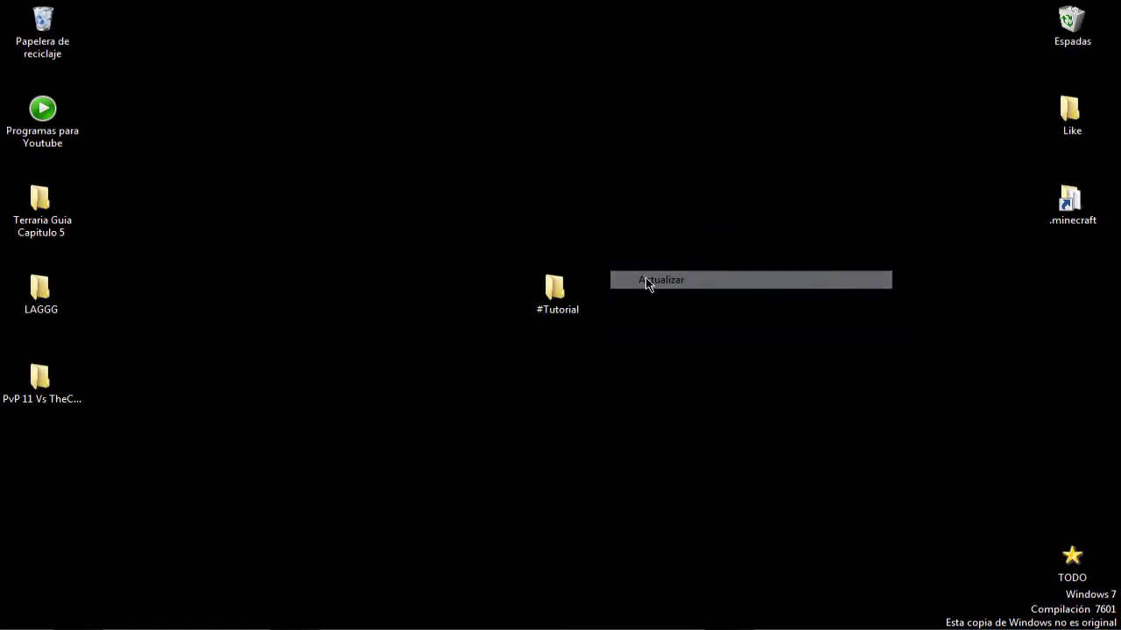
Go to assets/minecraft/textures/items inside the #Tutorial folder and select the diamond_sword texture.
double_click(571, 292)
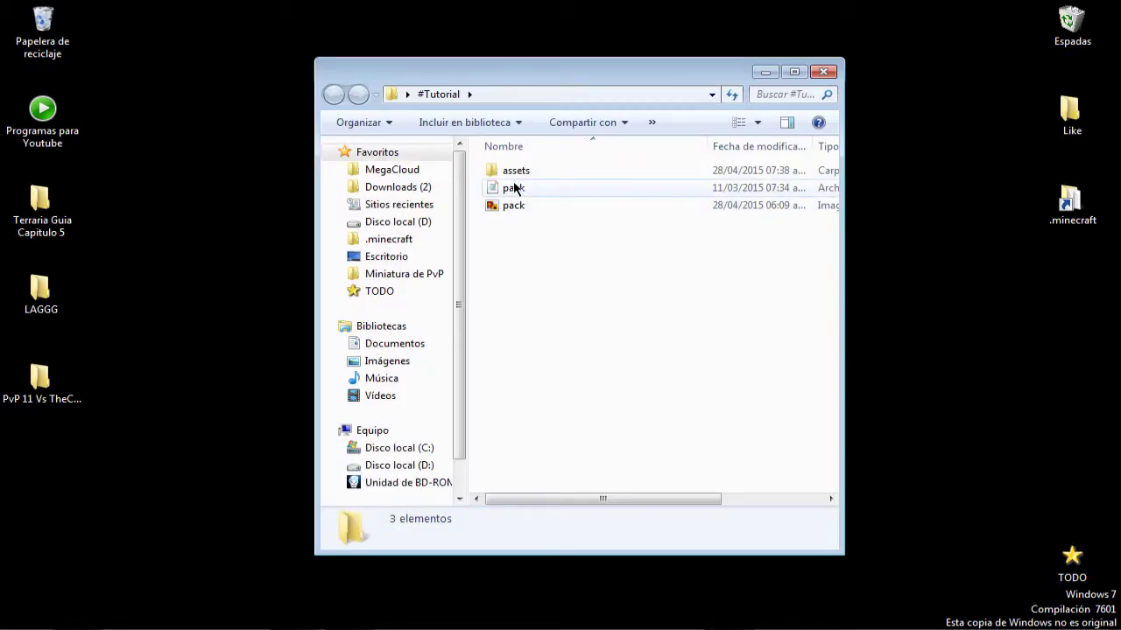
click(823, 71)
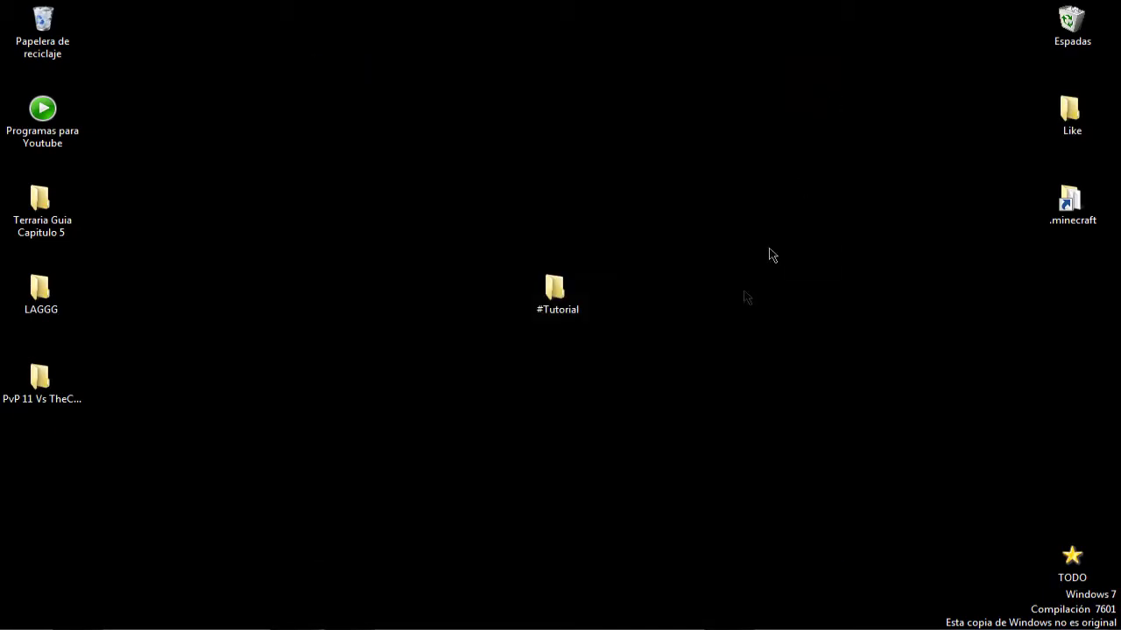
double_click(539, 303)
double_click(523, 177)
double_click(525, 175)
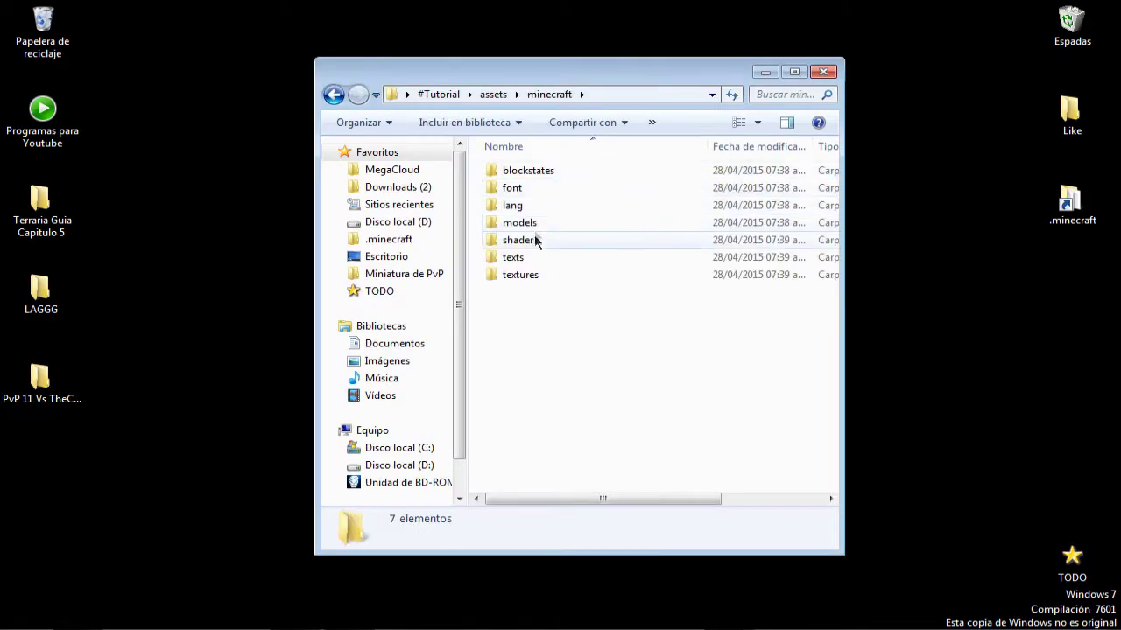
double_click(520, 275)
double_click(528, 296)
drag(830, 182, 828, 253)
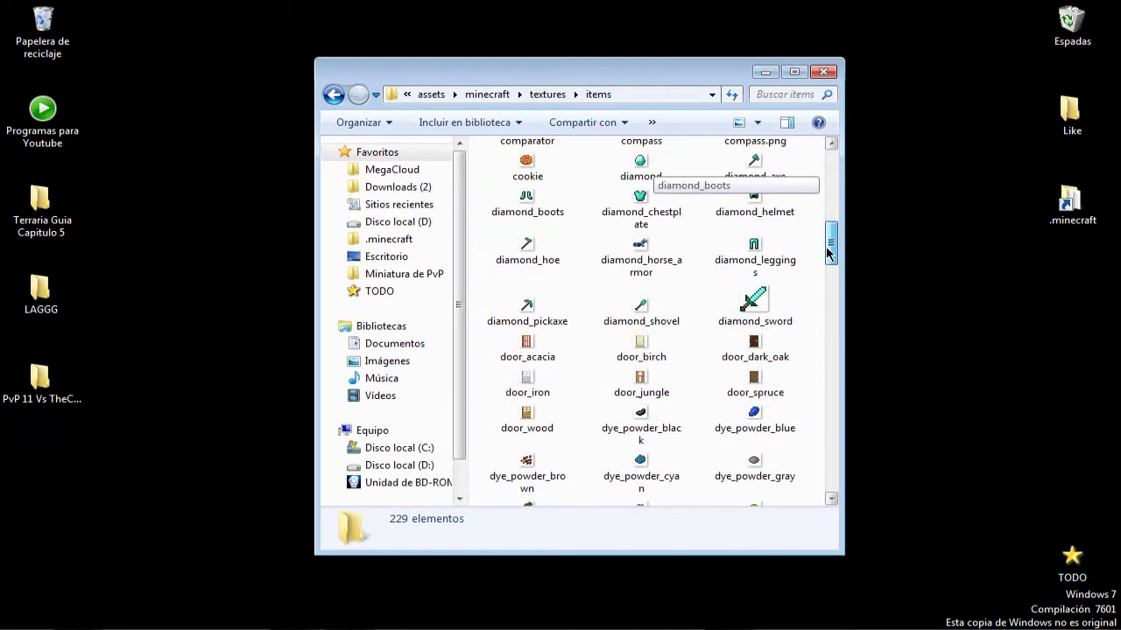
click(776, 304)
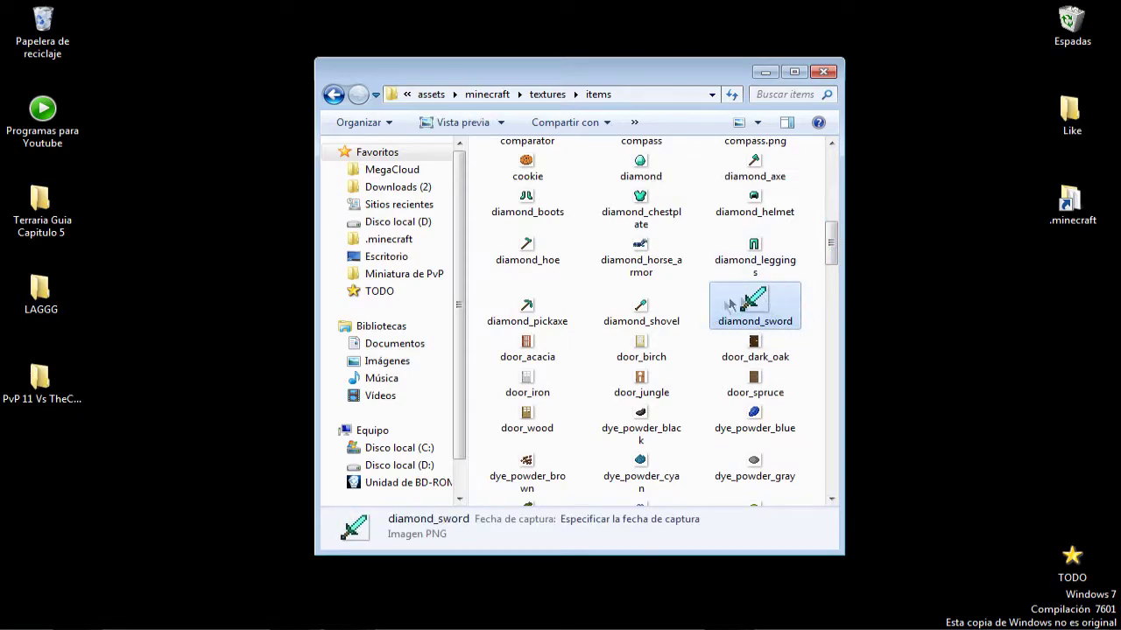
View the diamond_sword texture enlarged in the photo viewer and close the viewer.
double_click(750, 299)
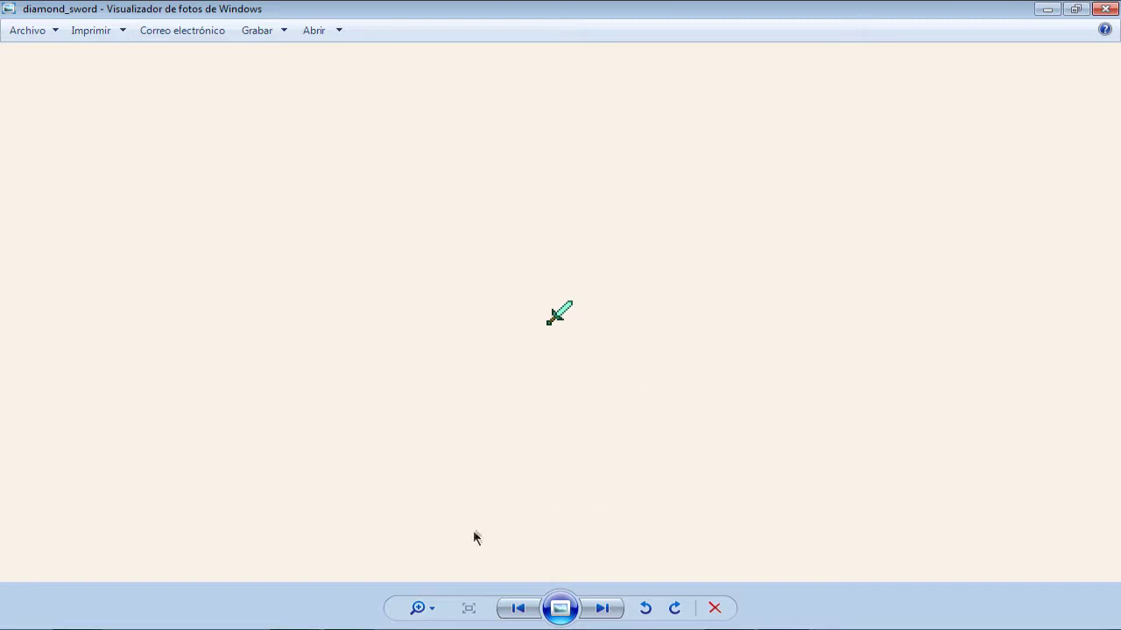
click(419, 607)
drag(425, 605, 427, 550)
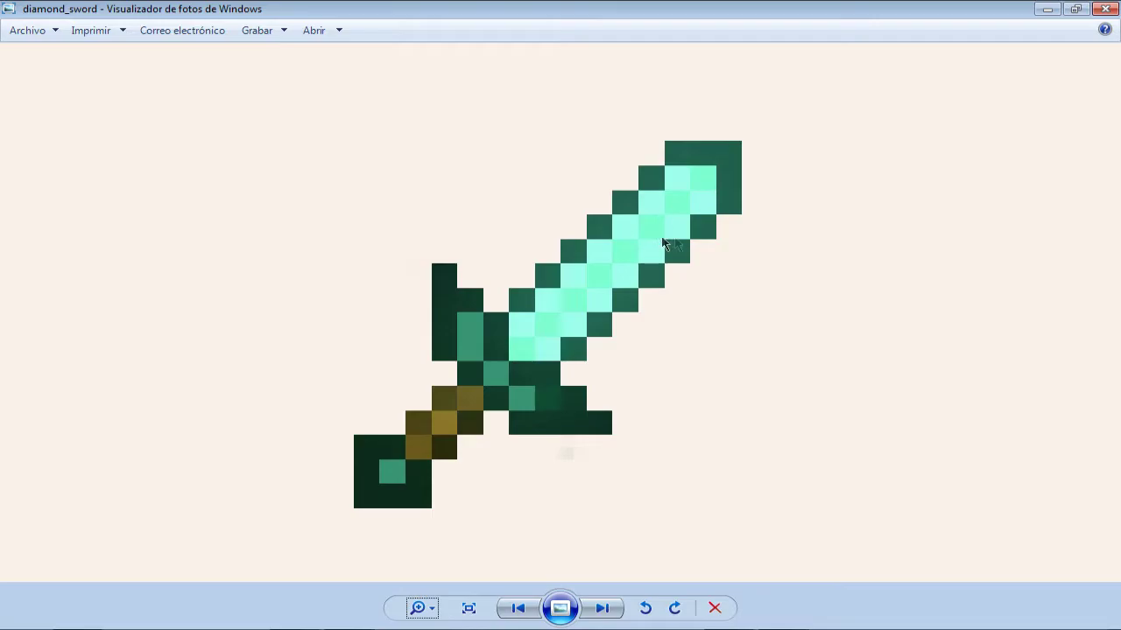
click(1100, 11)
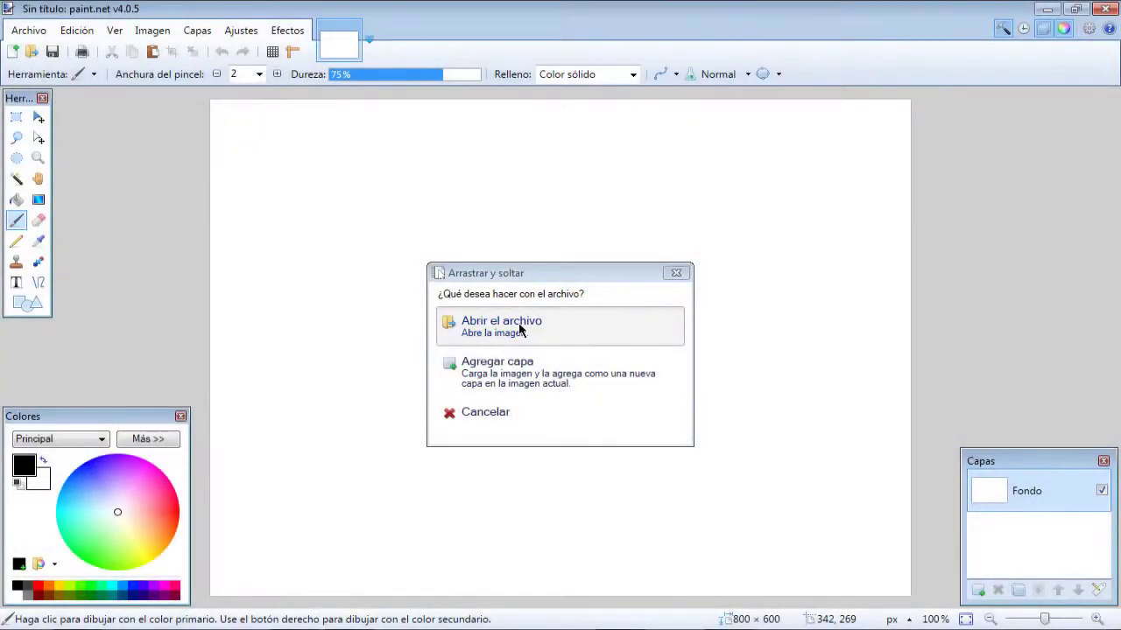
Open diamond_sword.png as its own image in paint.net and erase the dark outline and outermost pixels at the blade's tip.
click(518, 323)
key(z)
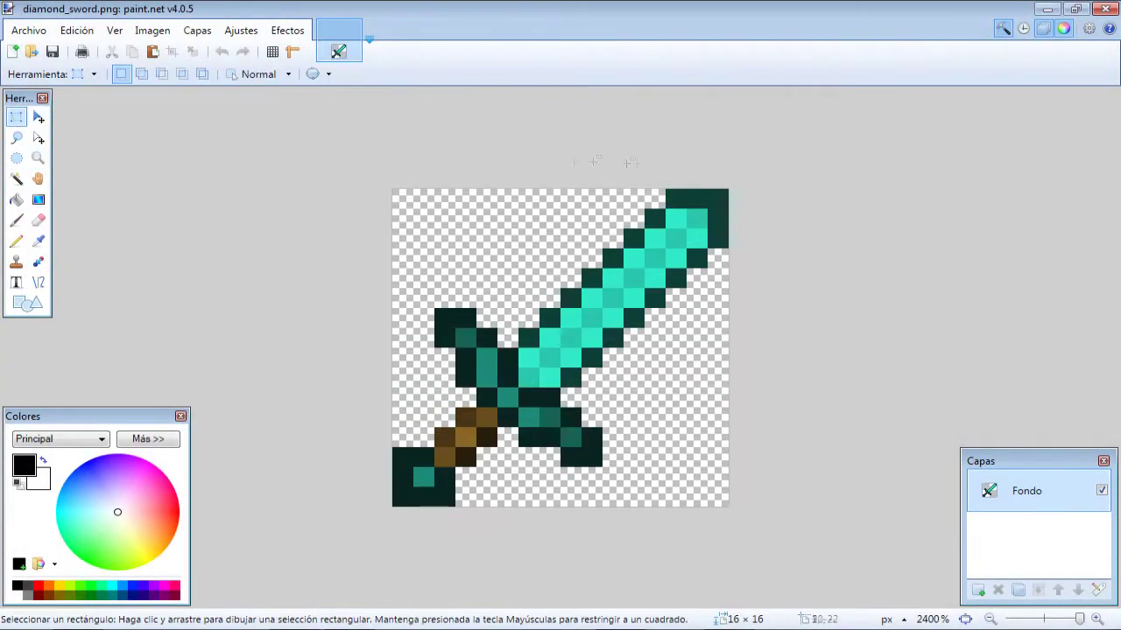
drag(602, 187, 729, 289)
click(37, 219)
drag(655, 219, 708, 259)
click(16, 116)
click(105, 166)
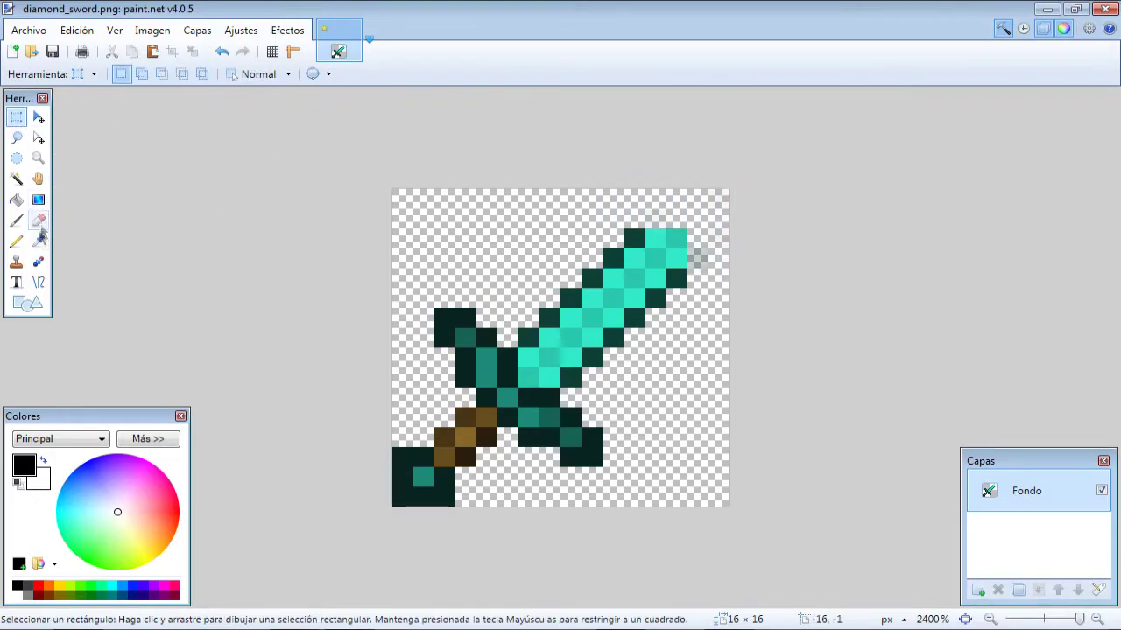
Sample the blade's dark outline color and redraw the tip outline with the Pencil, one pixel further in.
click(37, 240)
click(632, 238)
key(p)
drag(655, 217, 699, 216)
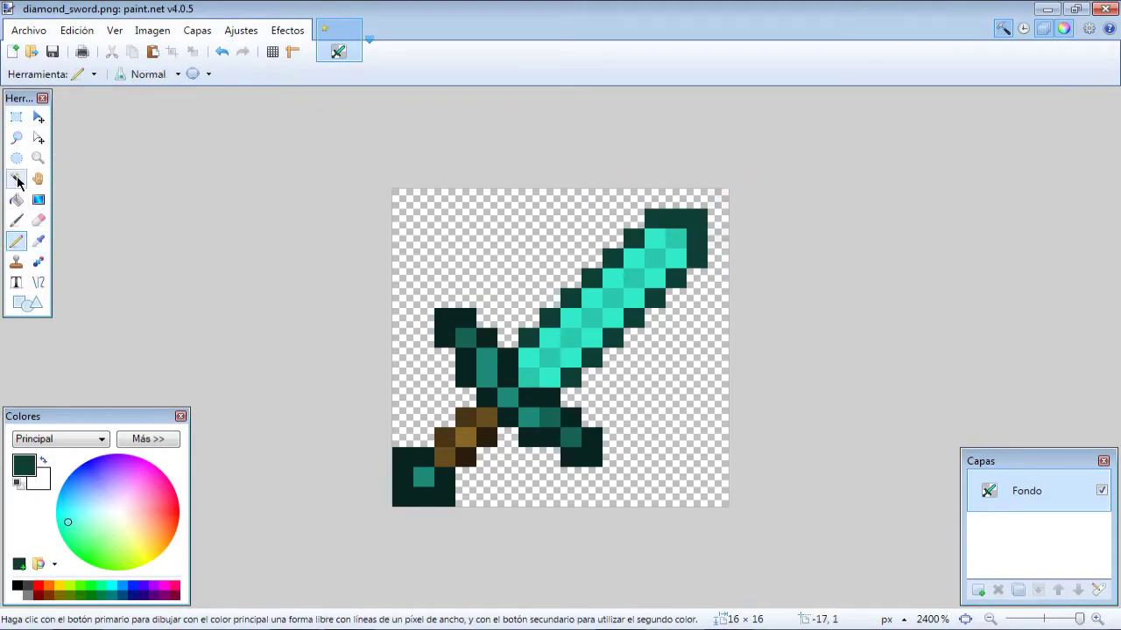
Select the whole image and enlarge the canvas to 32 × 32 pixels.
key(s)
key(ctrl+a)
click(163, 32)
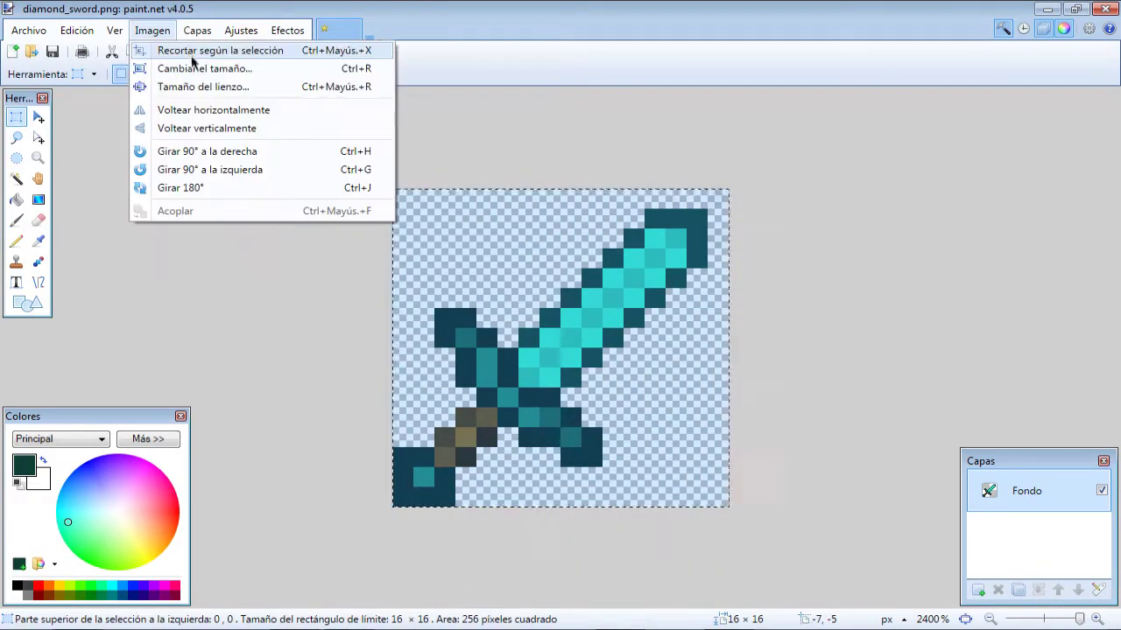
click(203, 86)
key(Return)
click(38, 158)
right_click(140, 202)
Stretch the selected sword to twice its size so it fills the 32 × 32 canvas, and deselect it.
click(38, 116)
drag(560, 348, 742, 520)
click(186, 75)
click(188, 102)
drag(743, 327, 798, 327)
drag(560, 521, 560, 560)
click(16, 178)
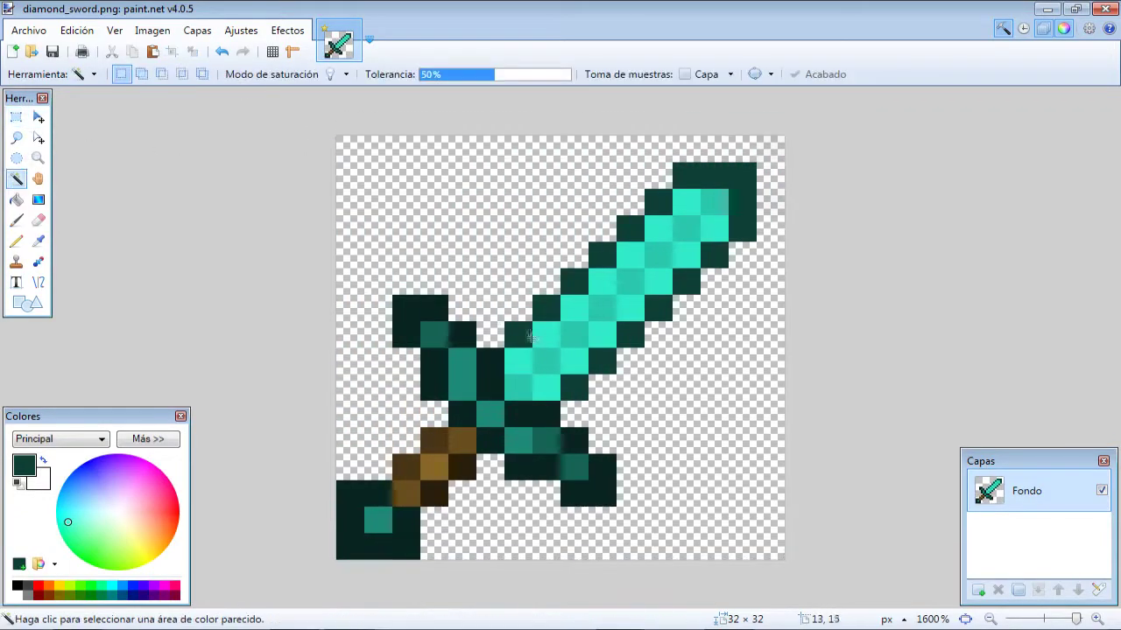
Select the outer corners at both ends of the sword's guard and erase the pixels inside them.
click(15, 116)
drag(395, 298, 446, 341)
drag(639, 528, 565, 459)
click(38, 220)
drag(404, 306, 428, 325)
drag(420, 364, 658, 476)
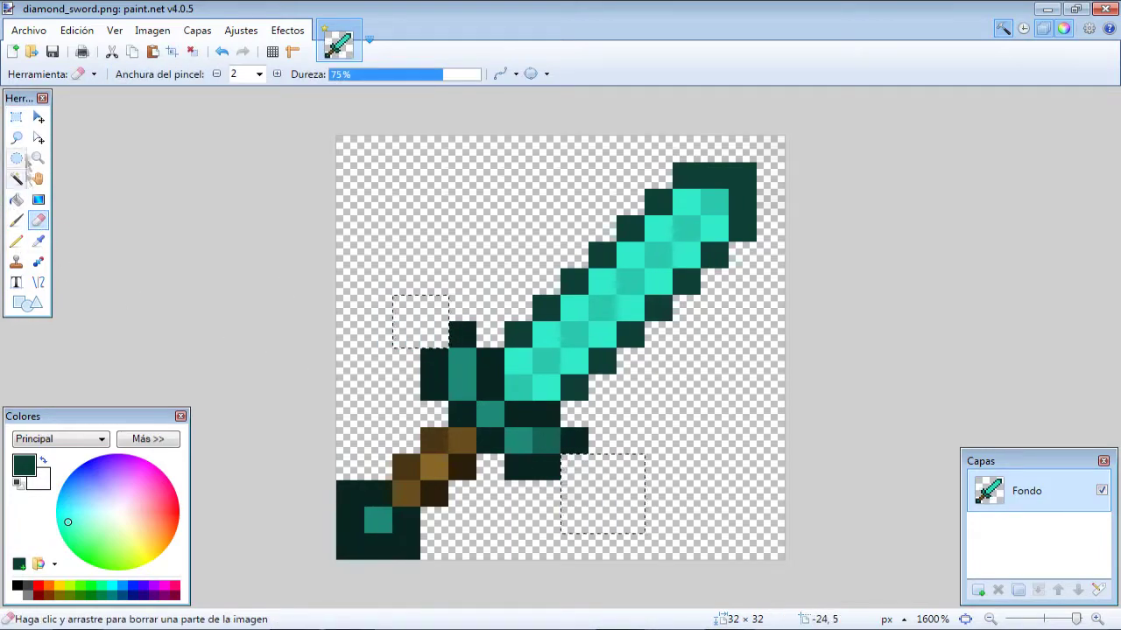
Sample the guard's darkest color and draw slim pointed ends on both arms of the guard, clearing the selection.
click(38, 241)
click(16, 243)
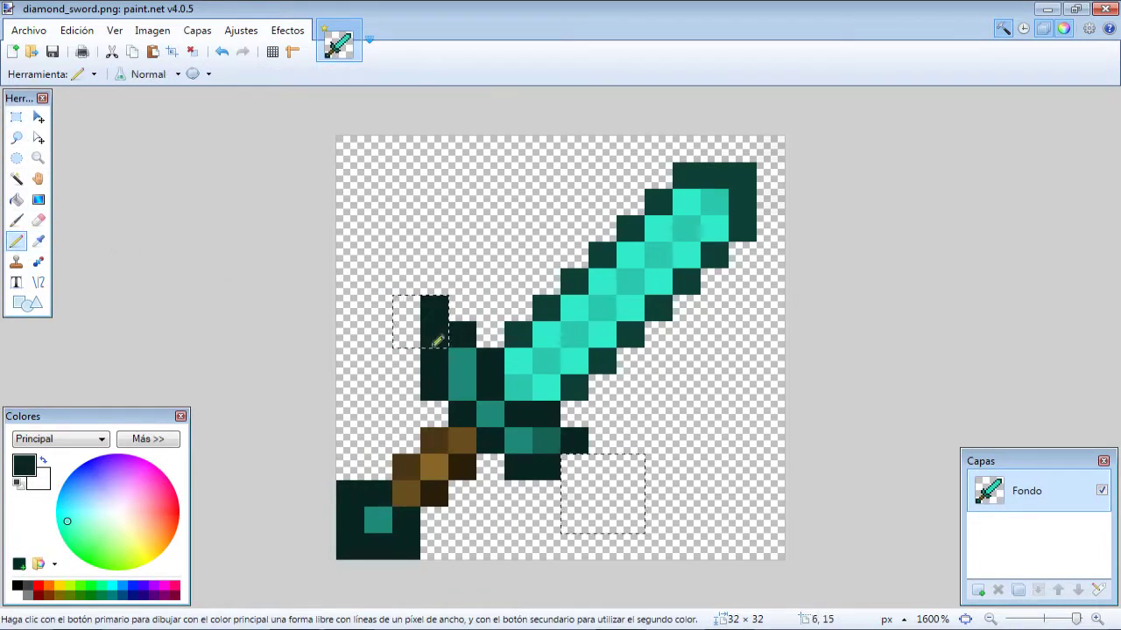
click(16, 119)
click(286, 217)
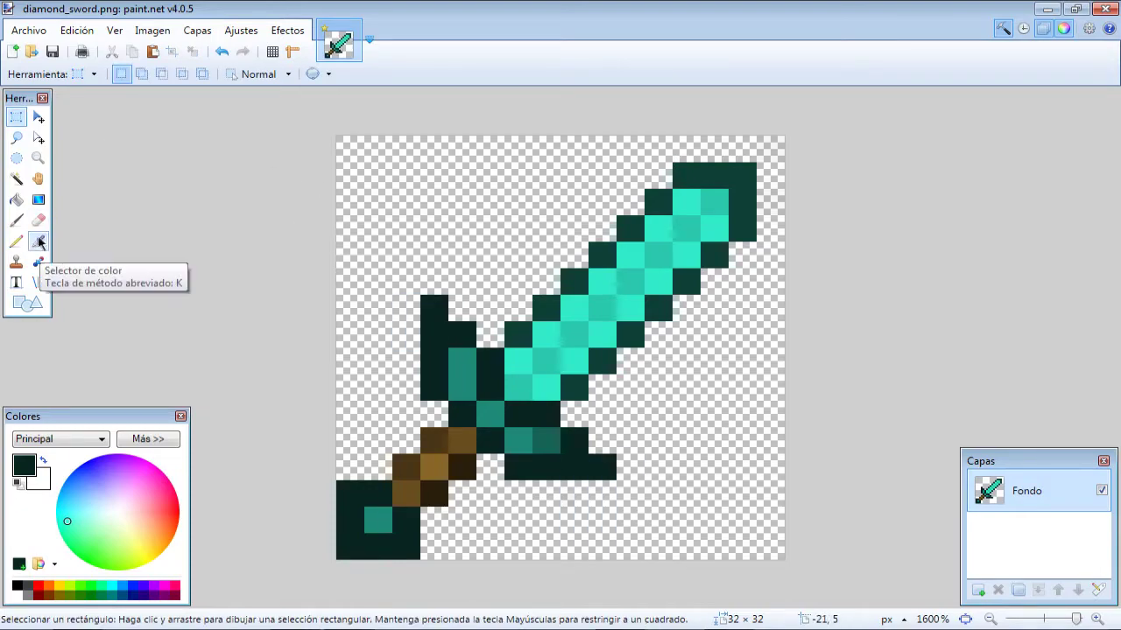
click(19, 180)
click(377, 520)
click(287, 30)
mouse_move(241, 29)
click(274, 84)
click(694, 251)
click(16, 117)
click(499, 222)
click(197, 30)
click(273, 88)
drag(604, 254, 984, 212)
mouse_move(898, 251)
mouse_down()
mouse_move(923, 254)
mouse_move(910, 252)
mouse_up()
mouse_move(898, 291)
mouse_down()
mouse_move(883, 291)
mouse_move(947, 314)
mouse_move(891, 272)
mouse_move(906, 273)
mouse_up()
click(1075, 209)
Select the blade's light interior with the Magic Wand and lighten it with a color adjustment.
click(16, 178)
click(581, 327)
click(236, 32)
click(273, 87)
click(960, 348)
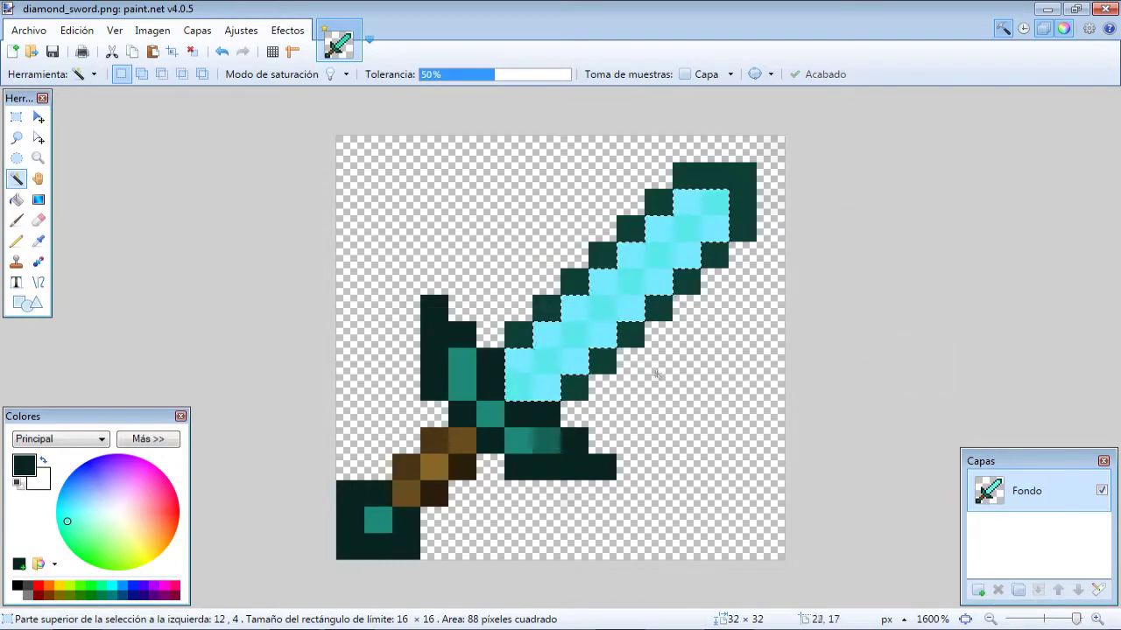
Try a color adjustment on the dark outline pixels along both edges of the blade.
click(575, 387)
ctrl+click(608, 356)
ctrl+click(633, 333)
ctrl+click(659, 307)
ctrl+click(686, 281)
ctrl+click(707, 248)
ctrl+click(734, 226)
ctrl+click(660, 201)
ctrl+click(631, 228)
ctrl+click(601, 259)
ctrl+click(523, 328)
click(241, 31)
click(319, 87)
drag(581, 254, 930, 151)
click(1020, 263)
Select the teal accents of the guard and pommel using 30% wand tolerance, adjust their color, and deselect.
click(458, 382)
ctrl+click(538, 445)
drag(493, 75, 465, 74)
ctrl+click(490, 414)
ctrl+click(371, 526)
click(241, 30)
click(274, 87)
key(Return)
key(ctrl+d)
key(s)
Apply the Resplandor (Glow) effect to the upper guard arm's dark pixels with radius 12, brightness -56 and contrast 10.
click(16, 178)
click(437, 326)
click(288, 30)
mouse_move(325, 118)
click(429, 181)
drag(855, 263, 794, 267)
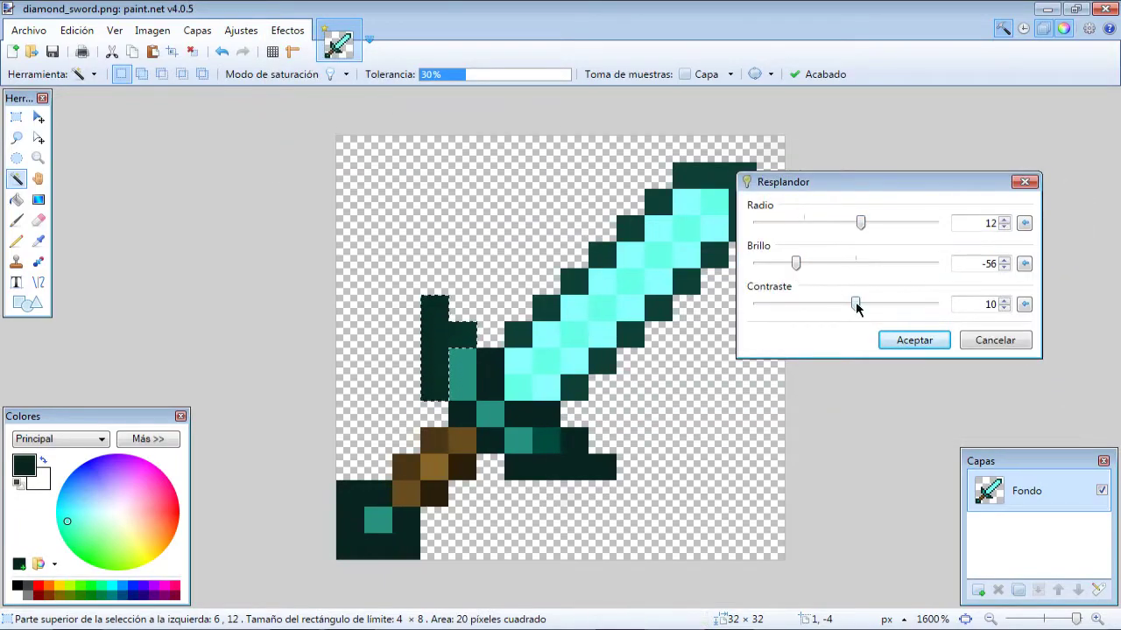
click(911, 342)
Repeat the Resplandor effect on the dark pixels around the center of the guard.
click(465, 433)
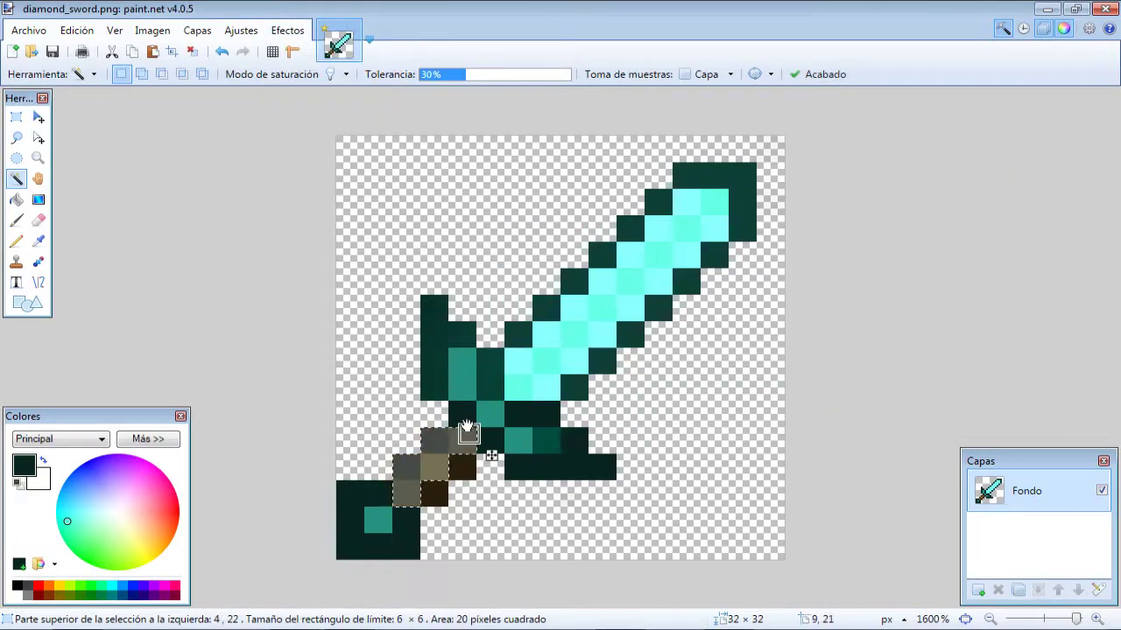
click(464, 411)
click(287, 30)
click(305, 50)
click(492, 443)
click(287, 30)
click(305, 50)
Lower the wand tolerance to 19% and repeat the Resplandor effect on the lower guard arm and the pommel's dark pixels.
click(525, 419)
click(448, 75)
click(288, 30)
click(305, 50)
click(568, 465)
click(293, 51)
click(293, 51)
click(287, 30)
click(305, 50)
click(409, 526)
Select the blade's dark outline pixels and the handle's brown pixels, and repeat the Resplandor effect on them.
click(575, 386)
ctrl+click(602, 360)
ctrl+click(631, 334)
ctrl+click(658, 308)
ctrl+click(687, 281)
ctrl+click(714, 257)
ctrl+click(741, 211)
ctrl+click(658, 203)
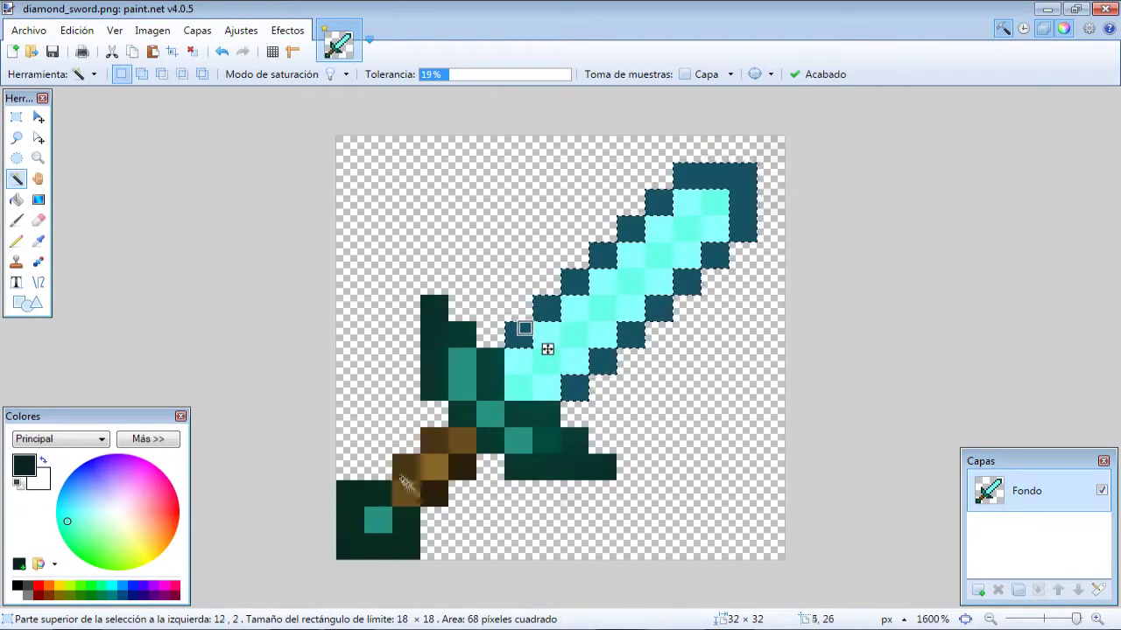
ctrl+click(406, 467)
ctrl+click(434, 467)
ctrl+click(434, 440)
ctrl+click(464, 439)
ctrl+click(406, 493)
ctrl+click(462, 467)
ctrl+click(438, 494)
click(288, 29)
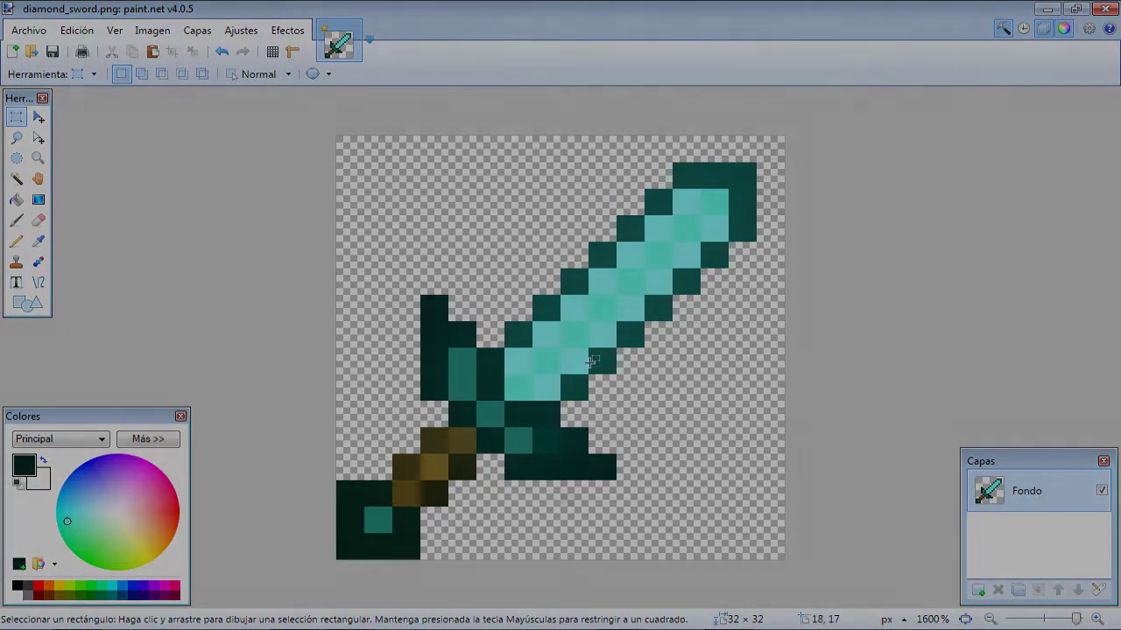
click(241, 31)
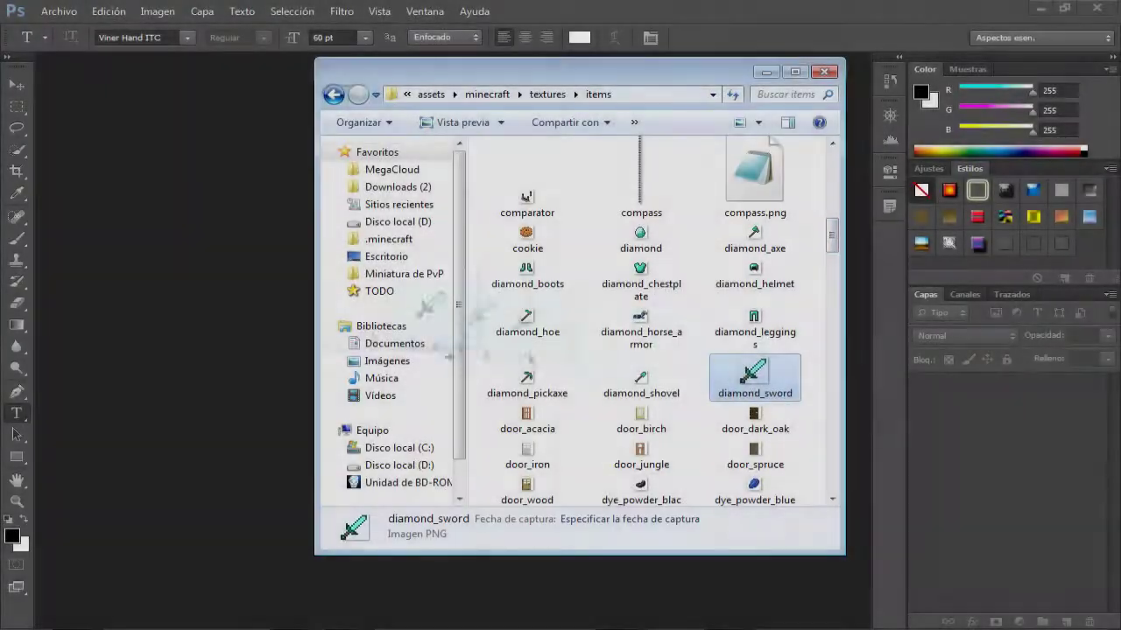
Switch to Photoshop, open diamond_sword.png from the items folder, and bring it up in the Filter Gallery at 1600% zoom.
drag(438, 341, 227, 324)
click(635, 328)
click(348, 12)
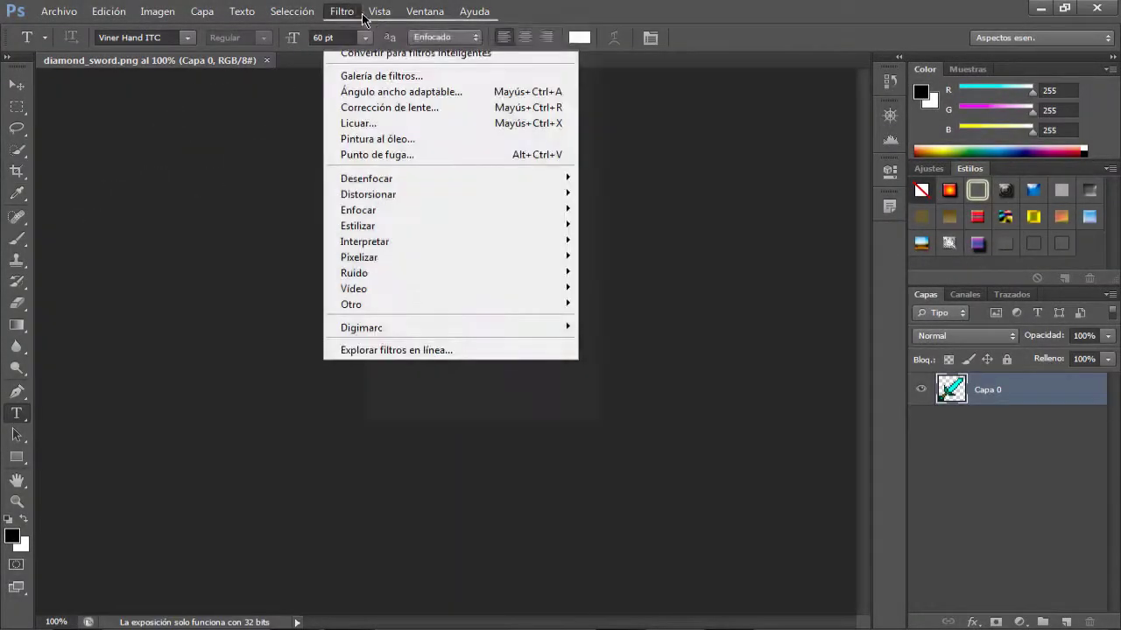
click(382, 75)
click(41, 606)
click(41, 606)
click(42, 606)
click(41, 606)
click(41, 606)
click(41, 606)
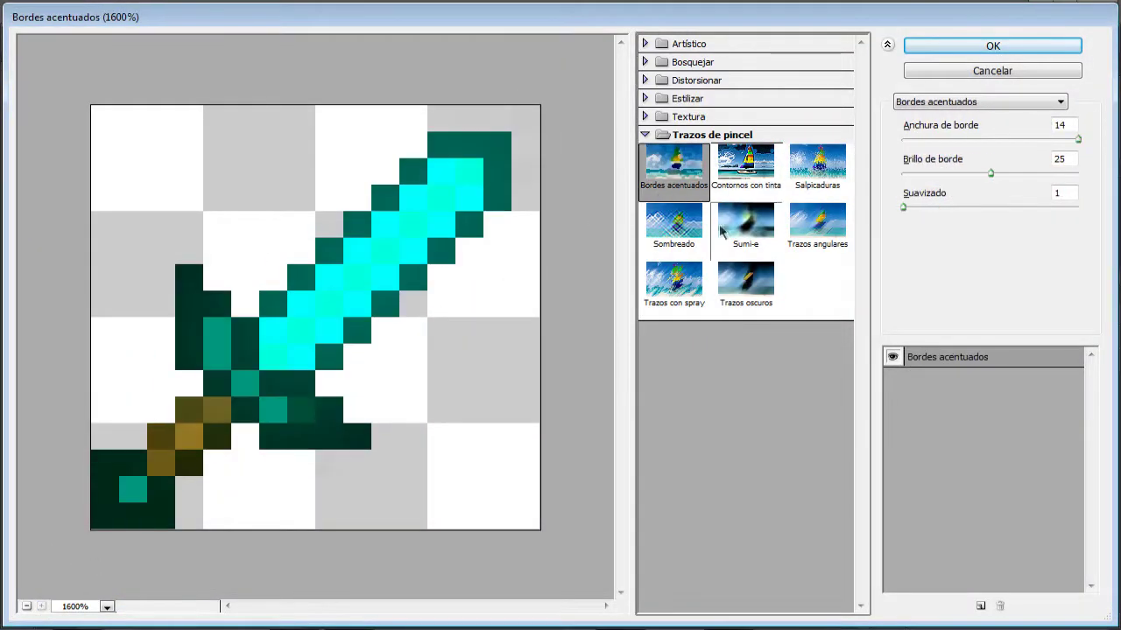
Compare brush stroke filters and choose Bordes acentuados with edge width 14, edge brightness 25 and smoothness 1.
click(672, 226)
click(817, 162)
click(673, 162)
mouse_move(1078, 139)
mouse_down()
mouse_move(958, 142)
mouse_move(1078, 142)
mouse_up()
mouse_move(993, 174)
mouse_down()
mouse_move(975, 182)
mouse_move(993, 177)
mouse_up()
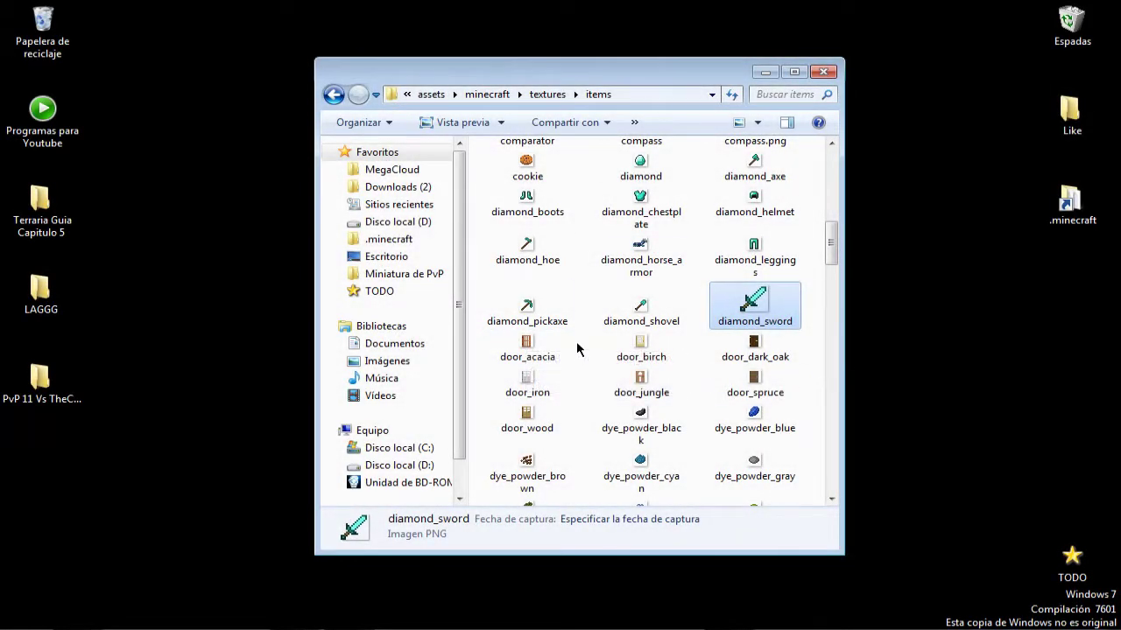
Find the ender_pearl2 texture in the items folder and rename it as ender_pearl.
scroll(823, 278, down, 6)
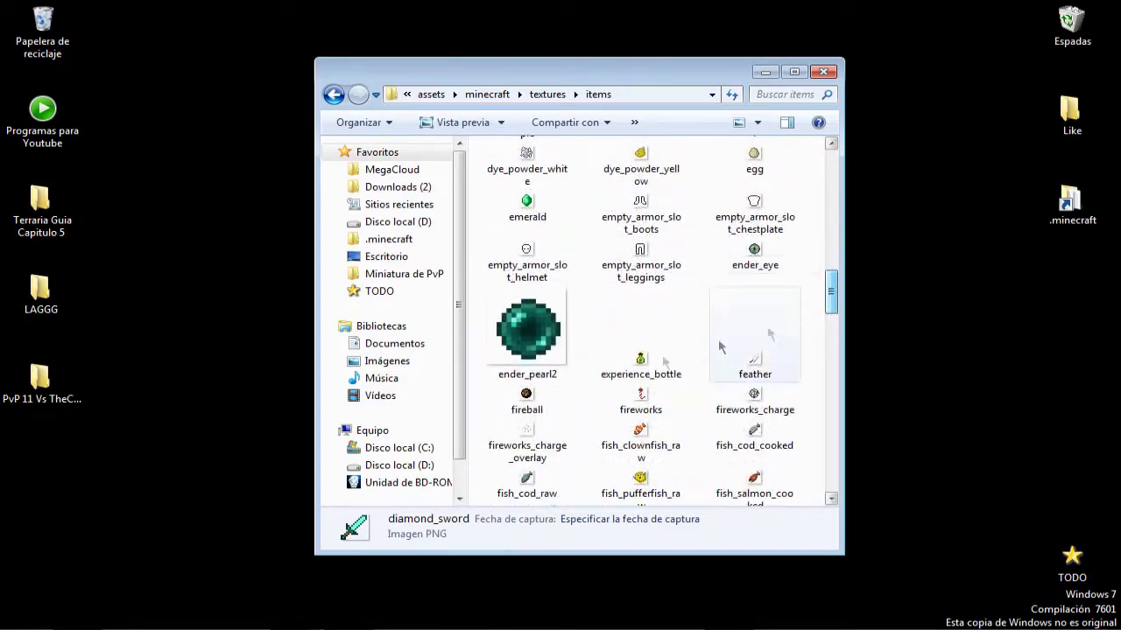
click(500, 377)
right_click(513, 359)
click(565, 593)
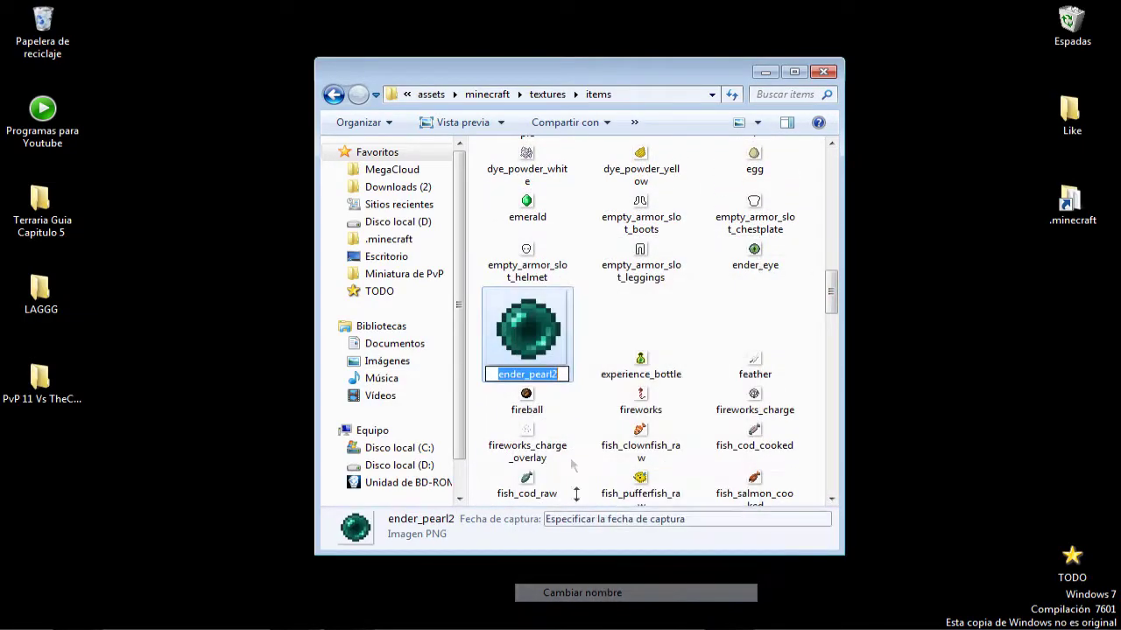
scroll(564, 388, up, 9)
drag(833, 180, 836, 300)
right_click(567, 326)
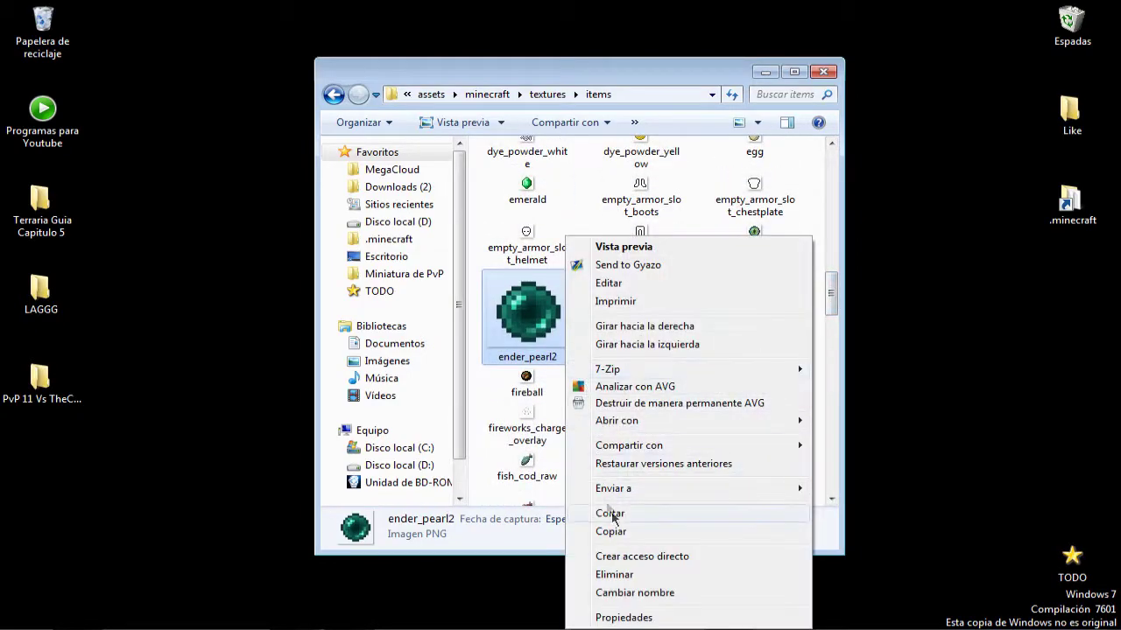
click(635, 593)
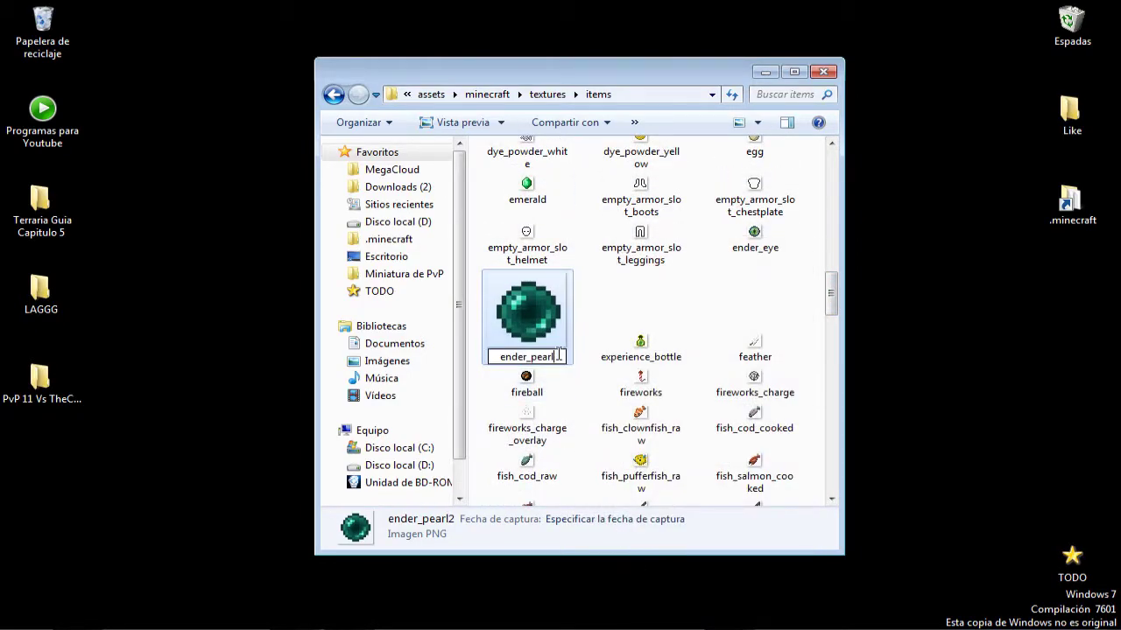
key(Return)
Open ender_pearl.png in paint.net and shift its hue to 19 with the Matiz y saturación adjustment.
mouse_move(551, 343)
mouse_down()
mouse_move(509, 426)
mouse_move(308, 629)
mouse_move(455, 338)
mouse_up()
click(241, 30)
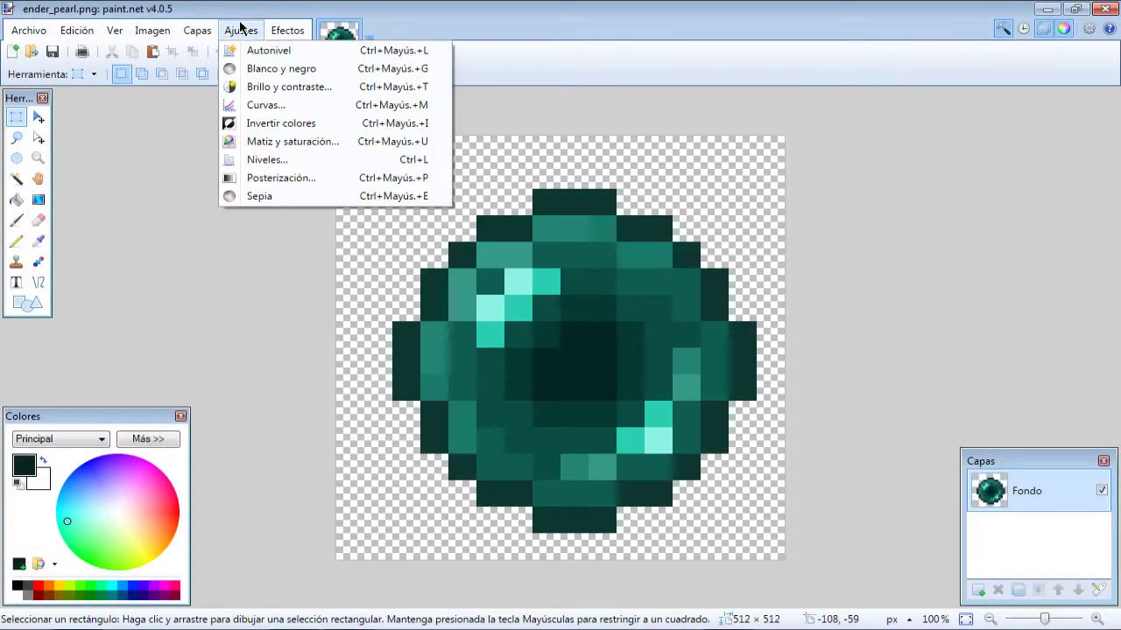
click(289, 141)
drag(450, 230, 727, 210)
mouse_move(785, 246)
mouse_down()
mouse_move(820, 250)
mouse_move(791, 253)
mouse_move(804, 250)
mouse_up()
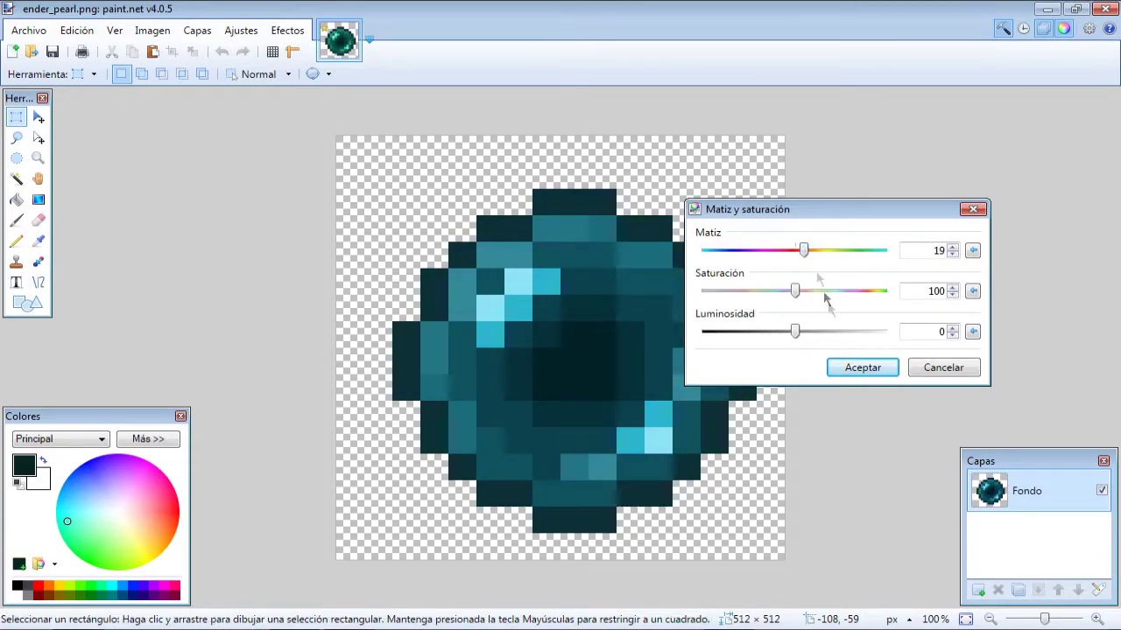
click(843, 374)
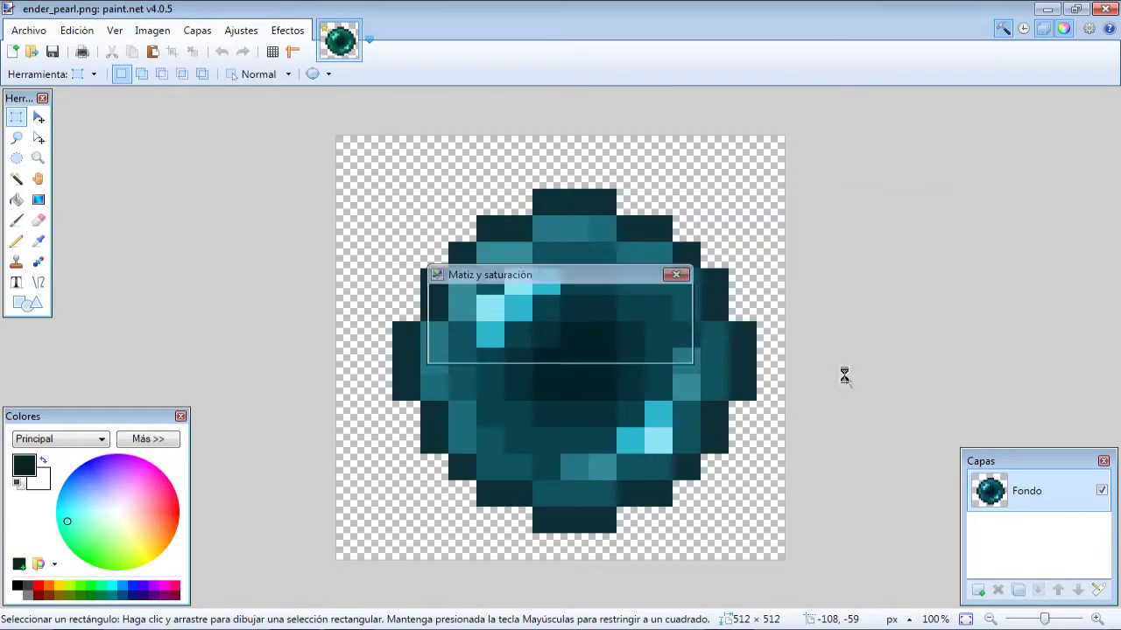
Select all the dark pixels of the pearl's outermost ring with the Magic Wand at 19% tolerance.
click(18, 221)
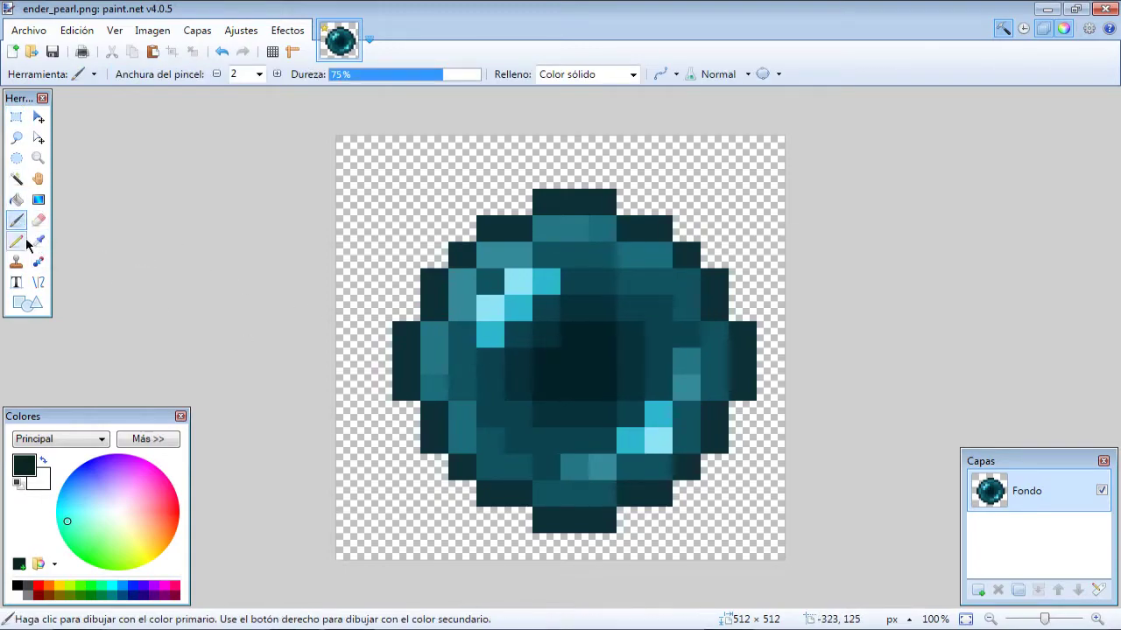
click(17, 178)
click(495, 306)
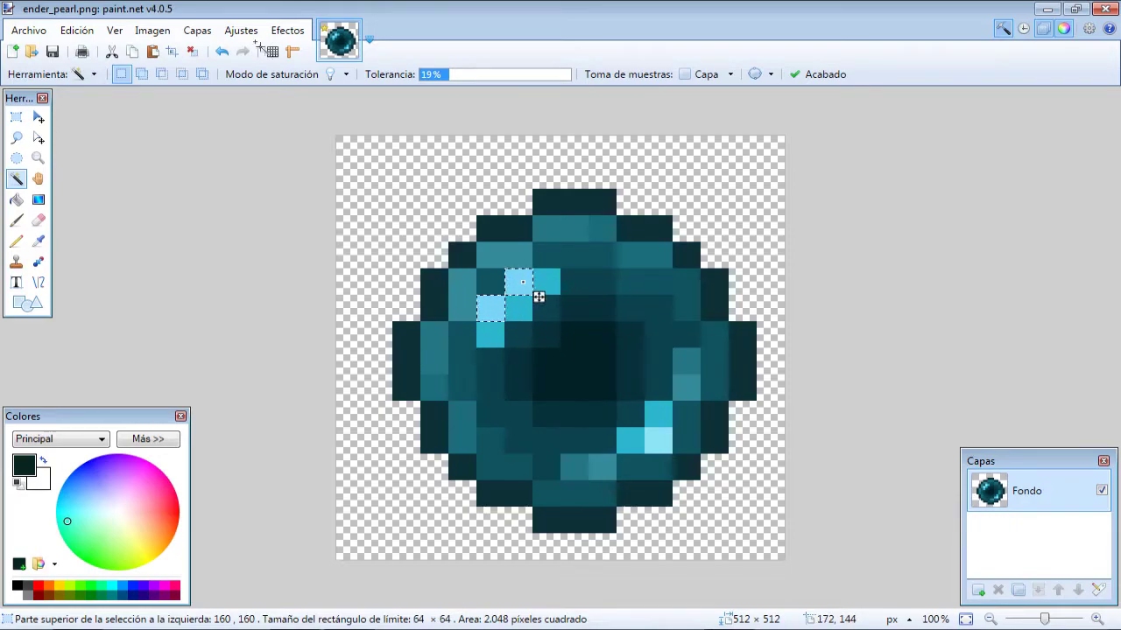
click(526, 227)
ctrl+click(563, 201)
ctrl+click(715, 297)
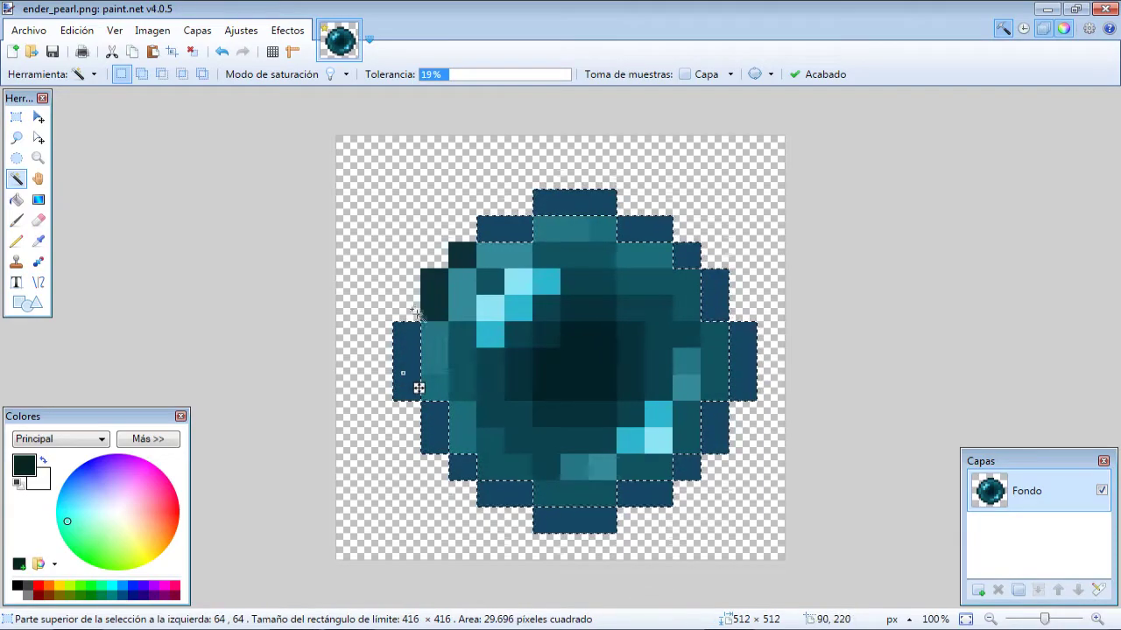
Apply the Resplandor effect to the selected outer ring with increased radius, brightness and contrast.
click(287, 29)
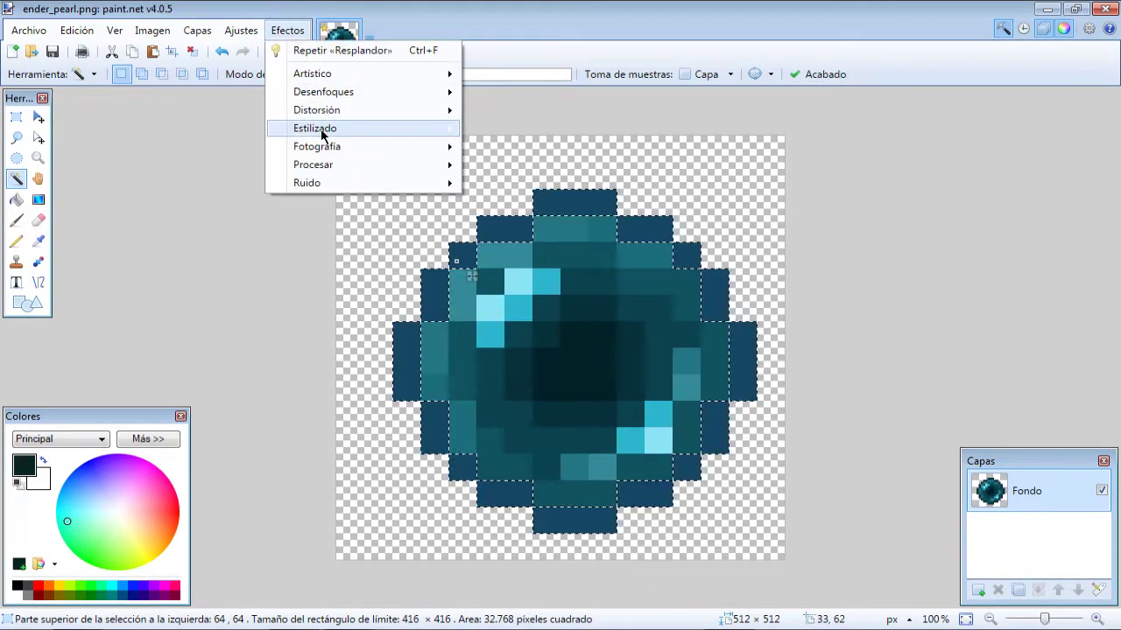
click(525, 184)
drag(587, 228, 932, 184)
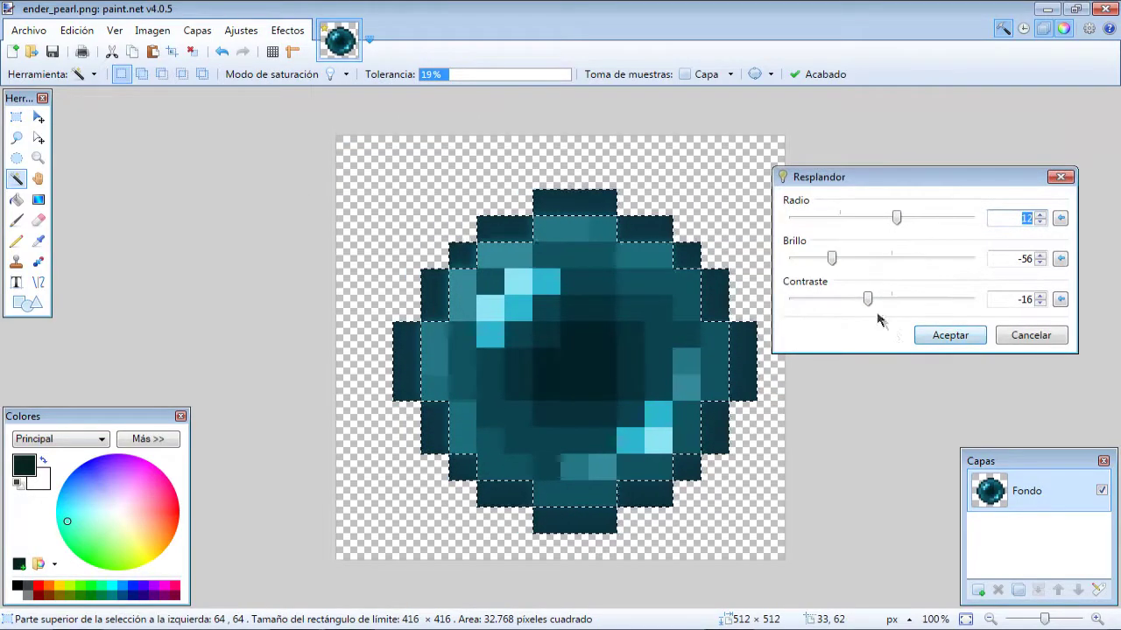
drag(832, 259, 910, 258)
drag(897, 217, 970, 217)
drag(869, 299, 918, 298)
click(949, 335)
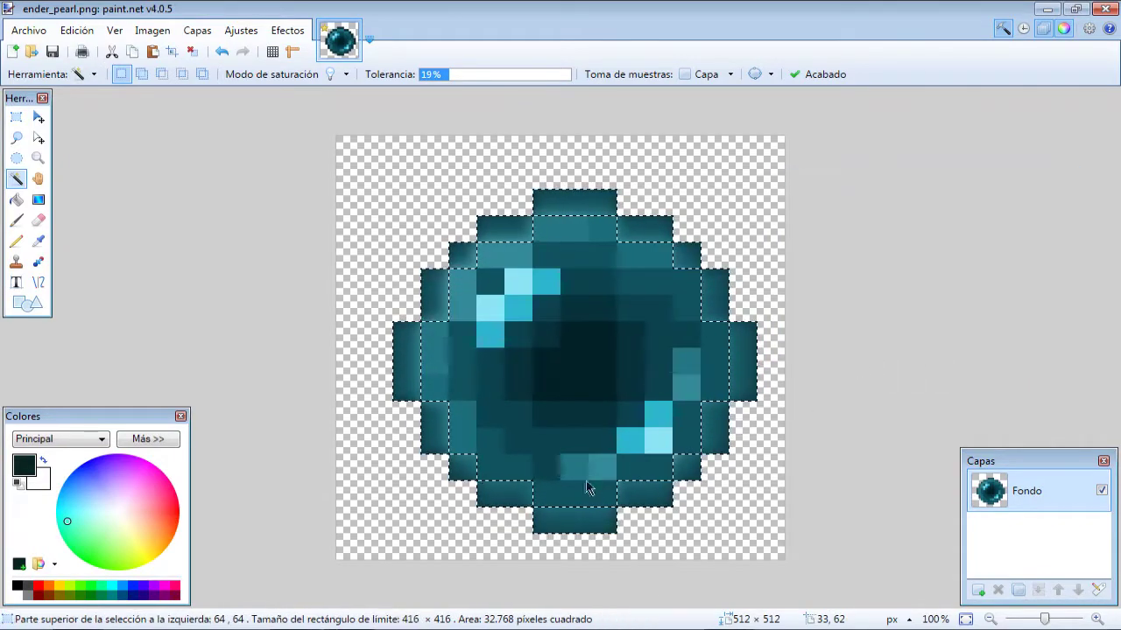
Lower the wand tolerance to 8%, select the second ring of pixels just inside the outline, and repeat the Resplandor effect.
click(585, 490)
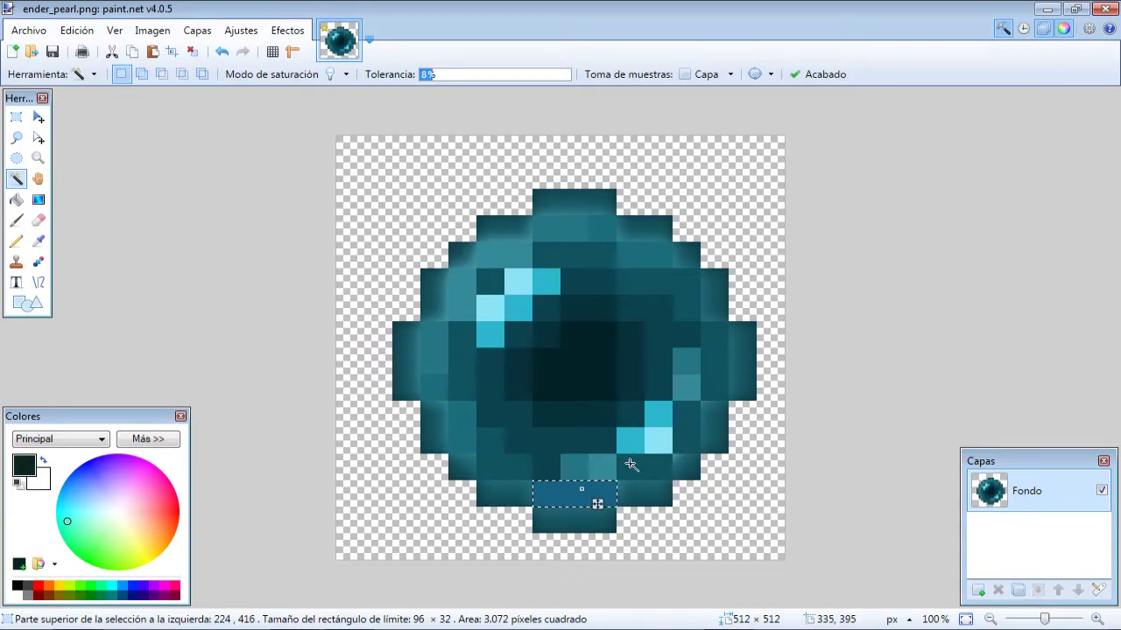
ctrl+click(688, 437)
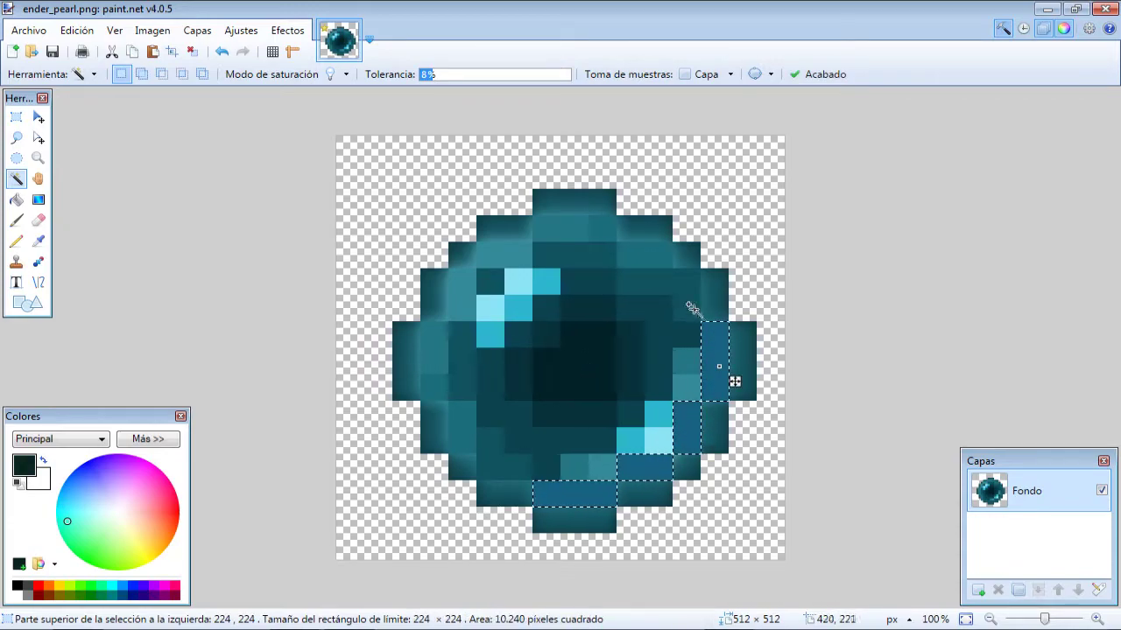
ctrl+click(590, 230)
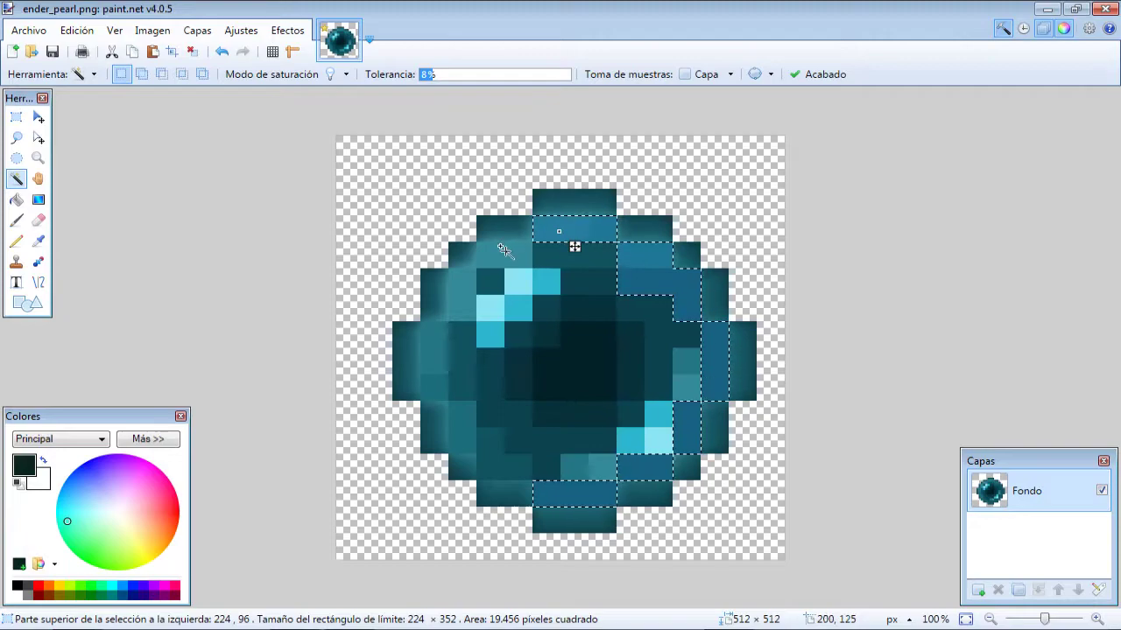
ctrl+click(442, 338)
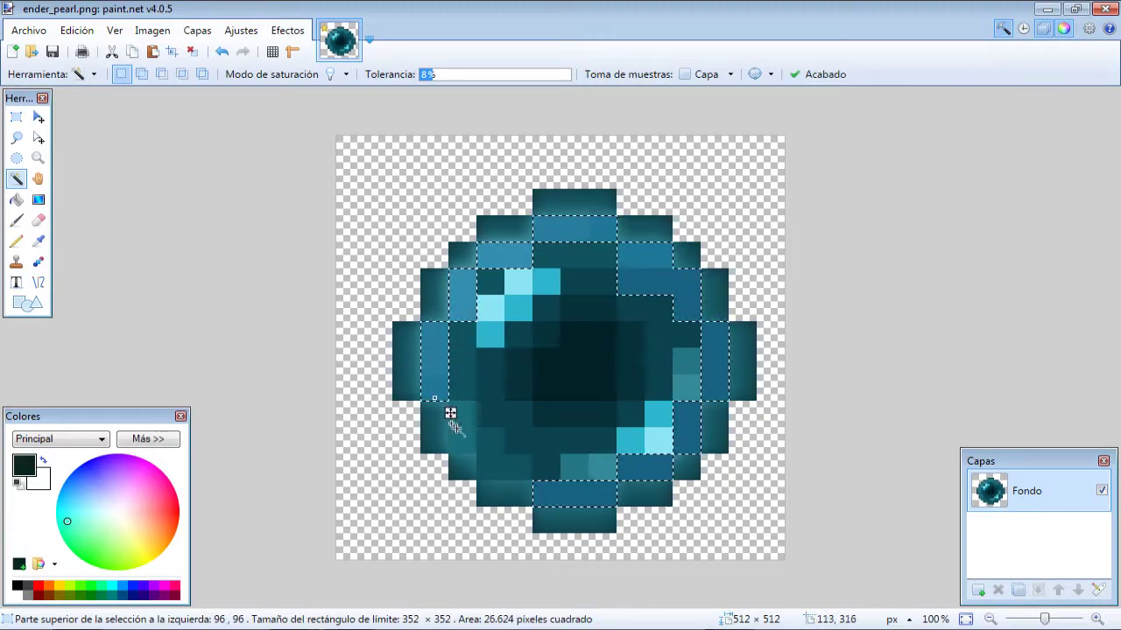
ctrl+click(463, 435)
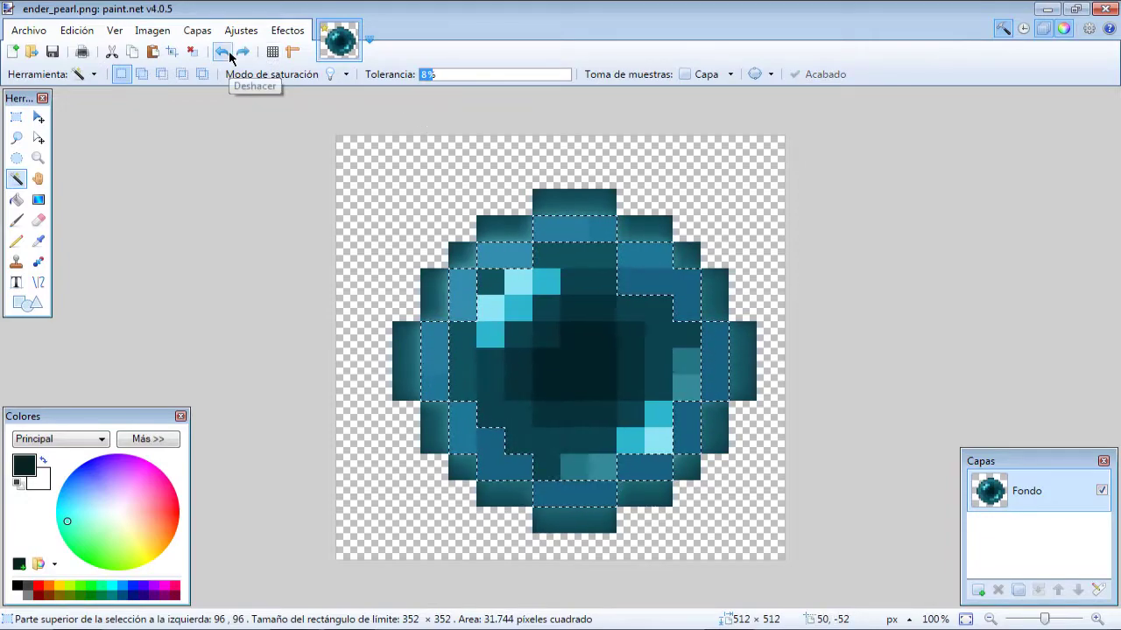
click(287, 30)
click(306, 50)
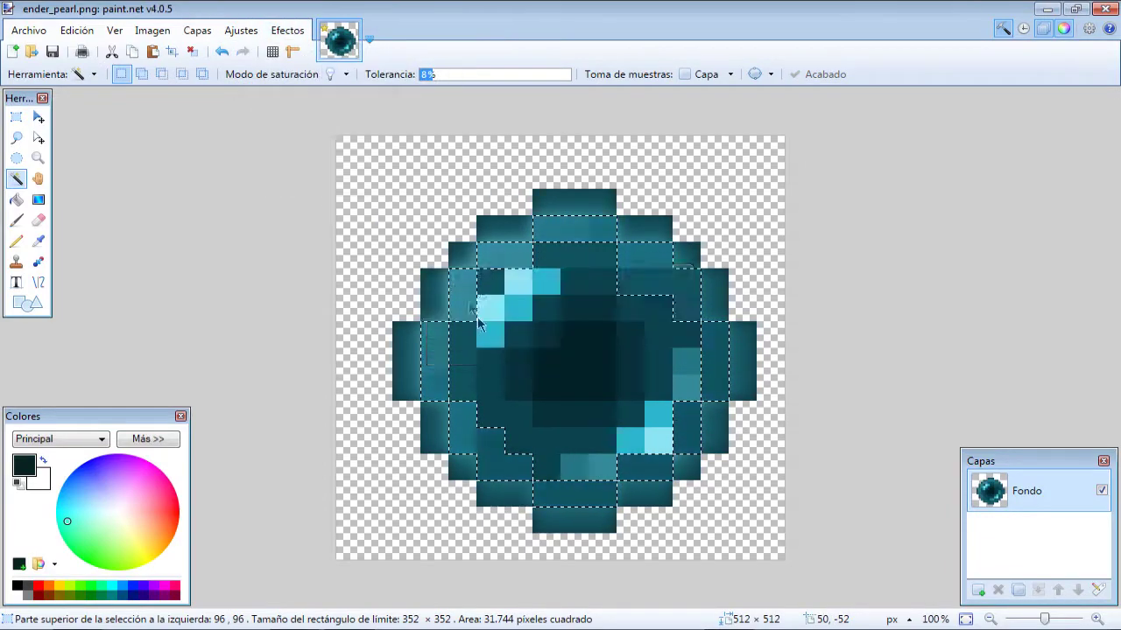
Select all the pearl's inner pixels, including the highlights and dark centre, repeat the Resplandor effect, and clear the selection.
click(549, 473)
ctrl+click(580, 469)
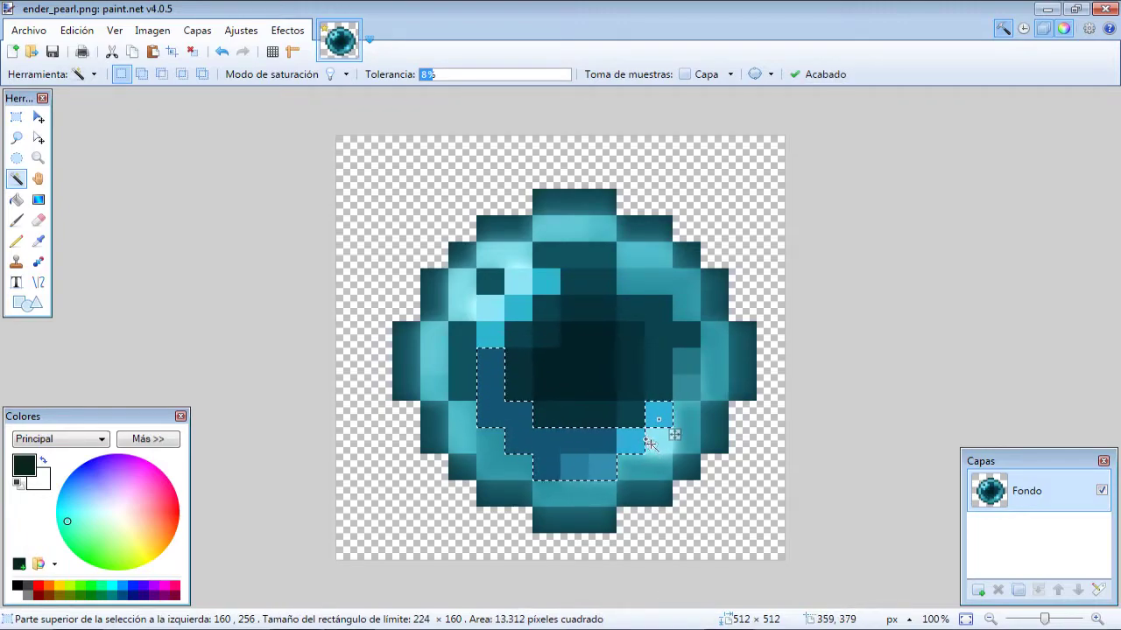
ctrl+click(683, 380)
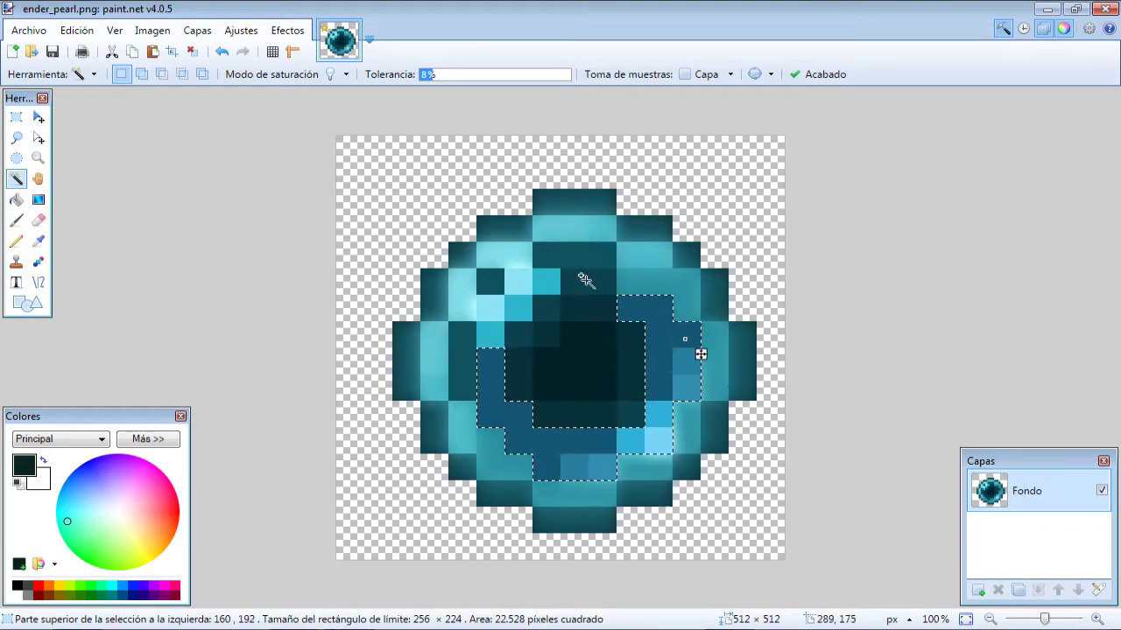
ctrl+click(496, 311)
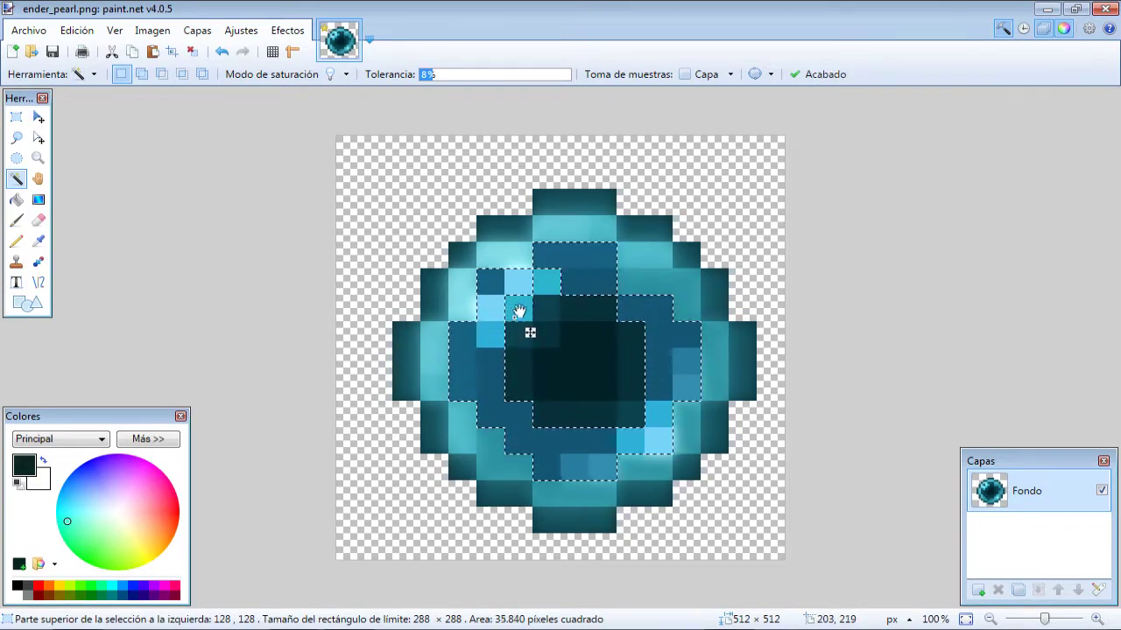
ctrl+click(545, 303)
ctrl+click(525, 337)
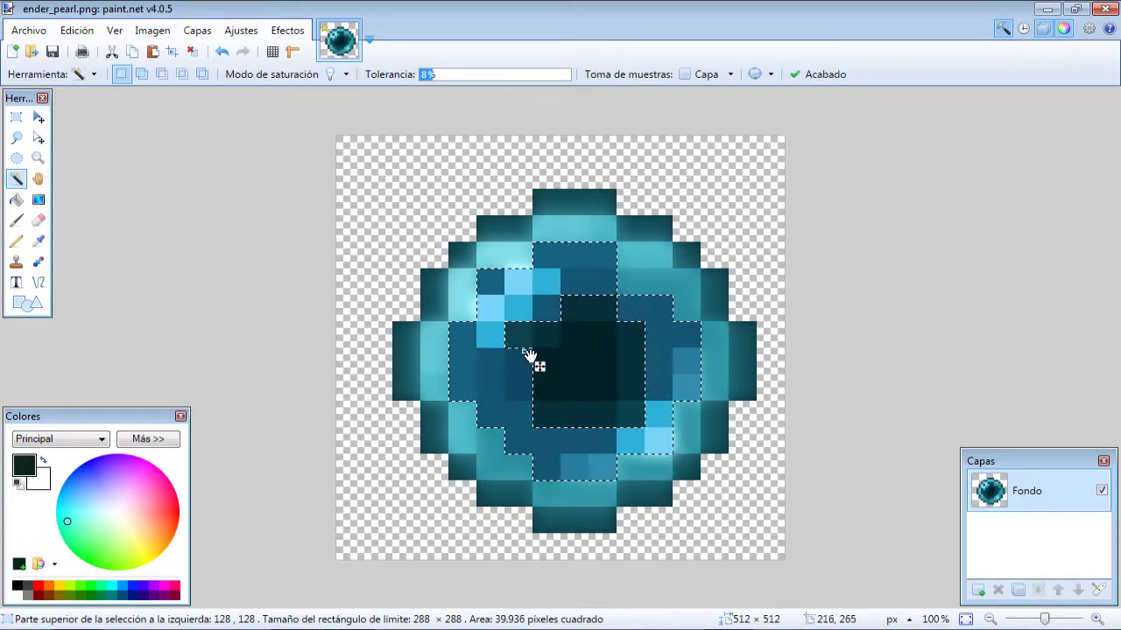
ctrl+click(589, 370)
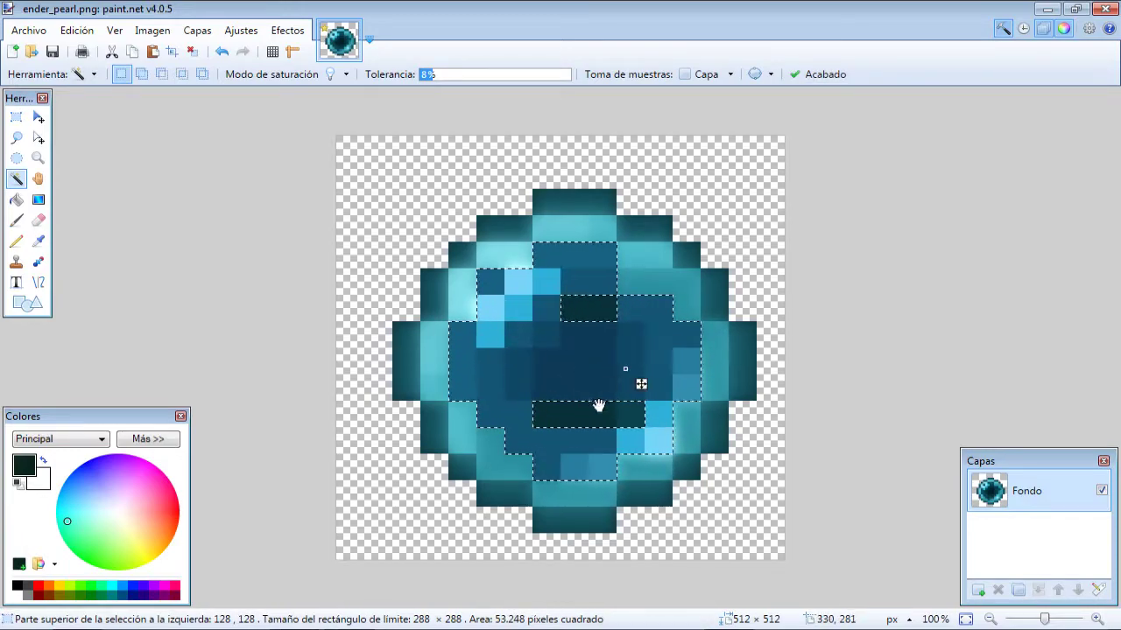
ctrl+click(581, 320)
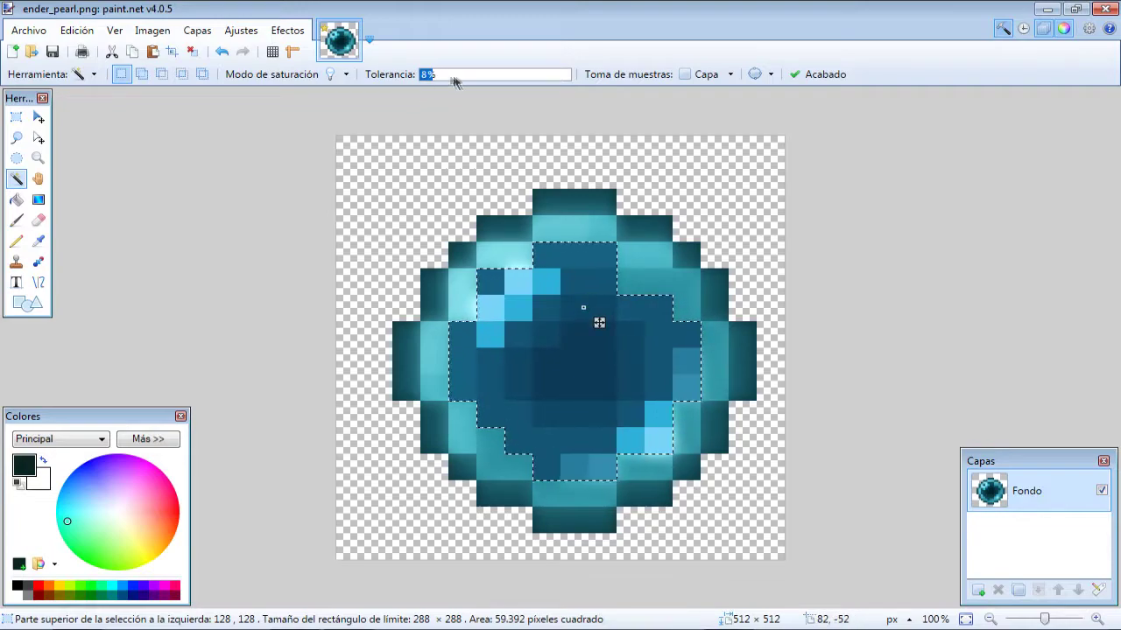
click(283, 46)
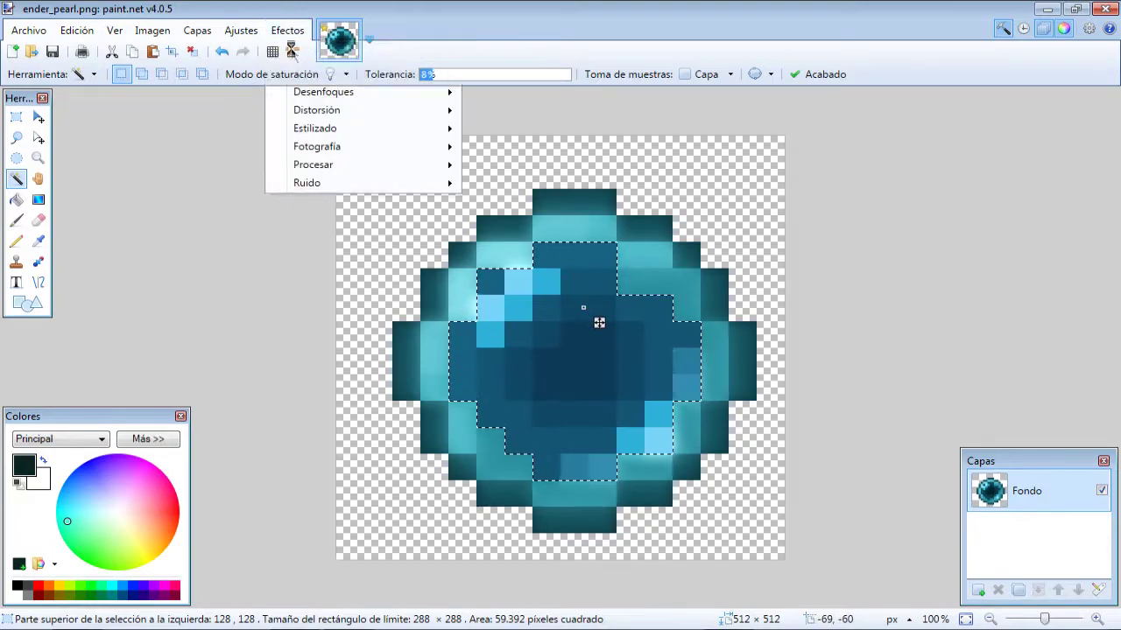
click(16, 117)
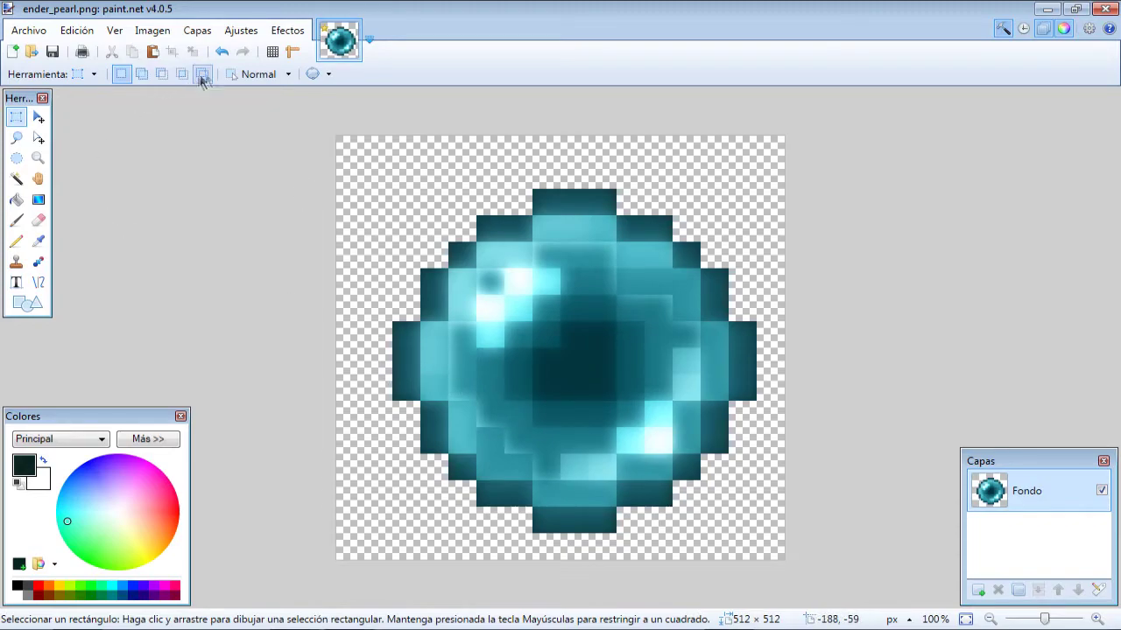
Select the whole pearl with the Magic Wand at 69% tolerance.
click(16, 179)
click(547, 363)
drag(493, 75, 523, 76)
click(520, 277)
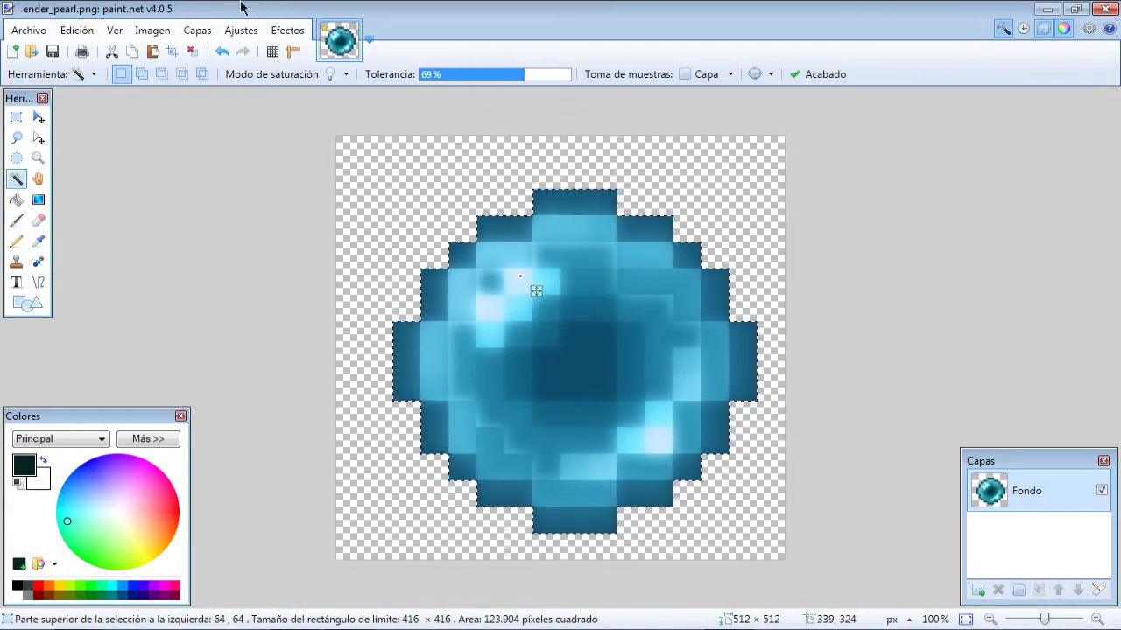
click(287, 29)
mouse_move(372, 143)
click(526, 202)
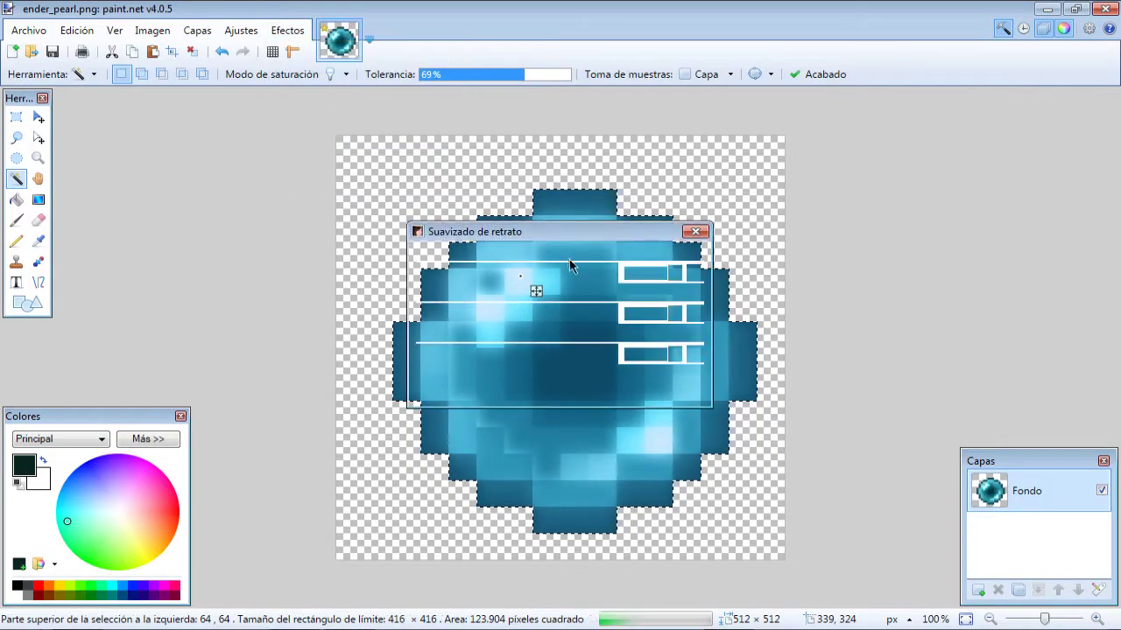
drag(569, 232, 896, 150)
drag(824, 231, 779, 231)
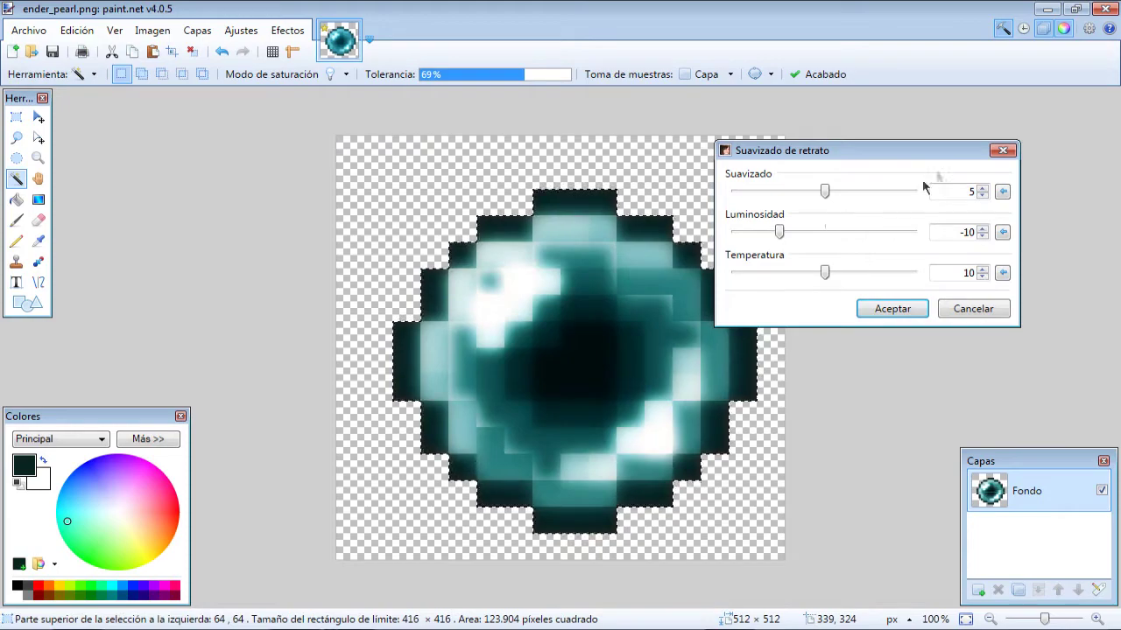
click(998, 153)
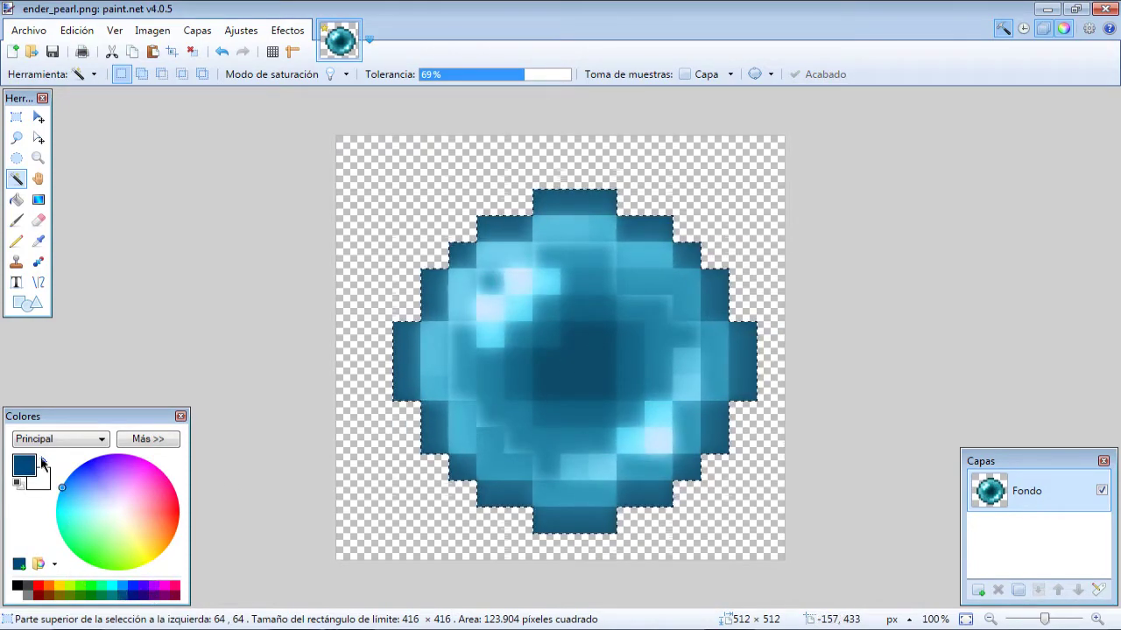
Render Nubes over the selected pearl in bright and dark blue, with scale 250, roughness 0,50 and blend mode Cubierta.
click(287, 30)
mouse_move(347, 164)
click(516, 203)
drag(563, 187, 866, 152)
click(838, 273)
click(823, 331)
click(814, 273)
click(791, 382)
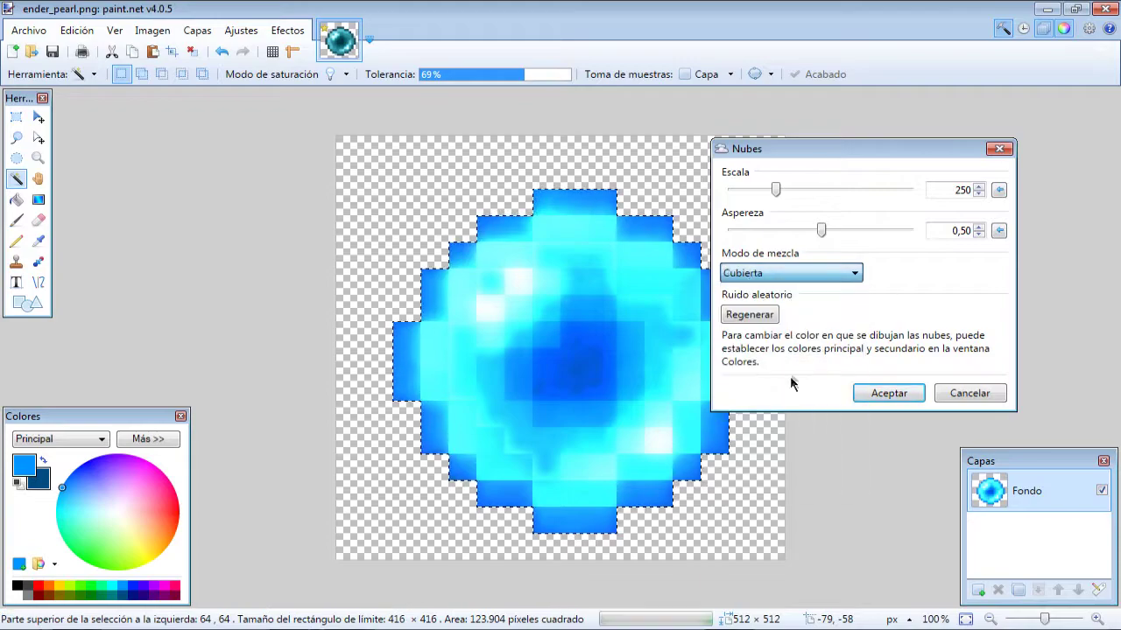
click(871, 388)
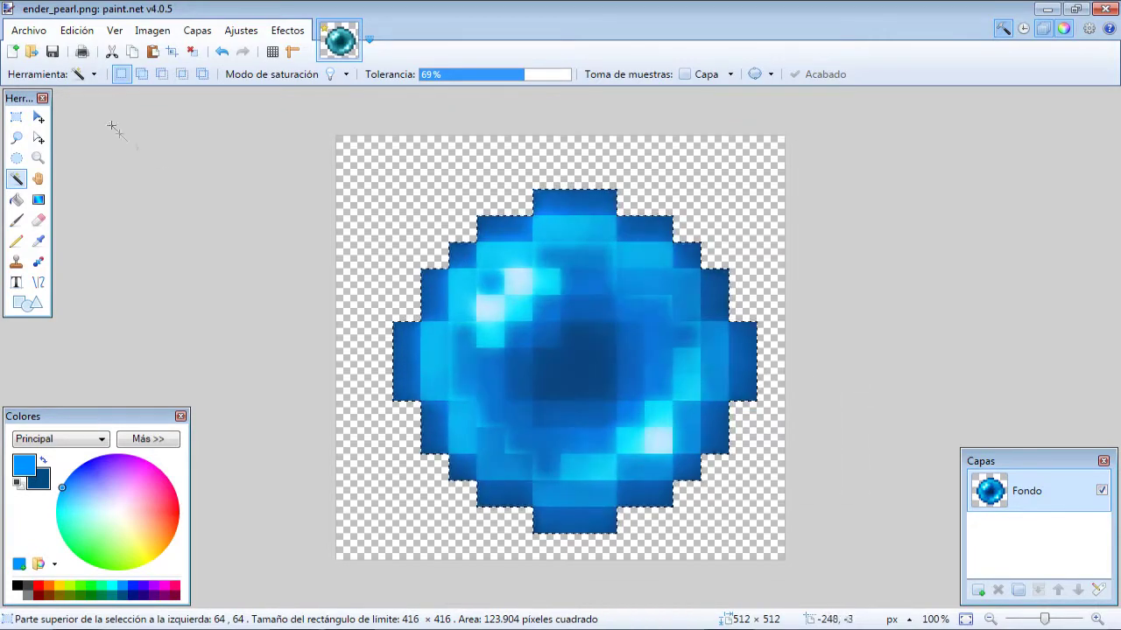
Clear the selection, then save ender_pearl.png and close the image.
click(15, 118)
click(481, 198)
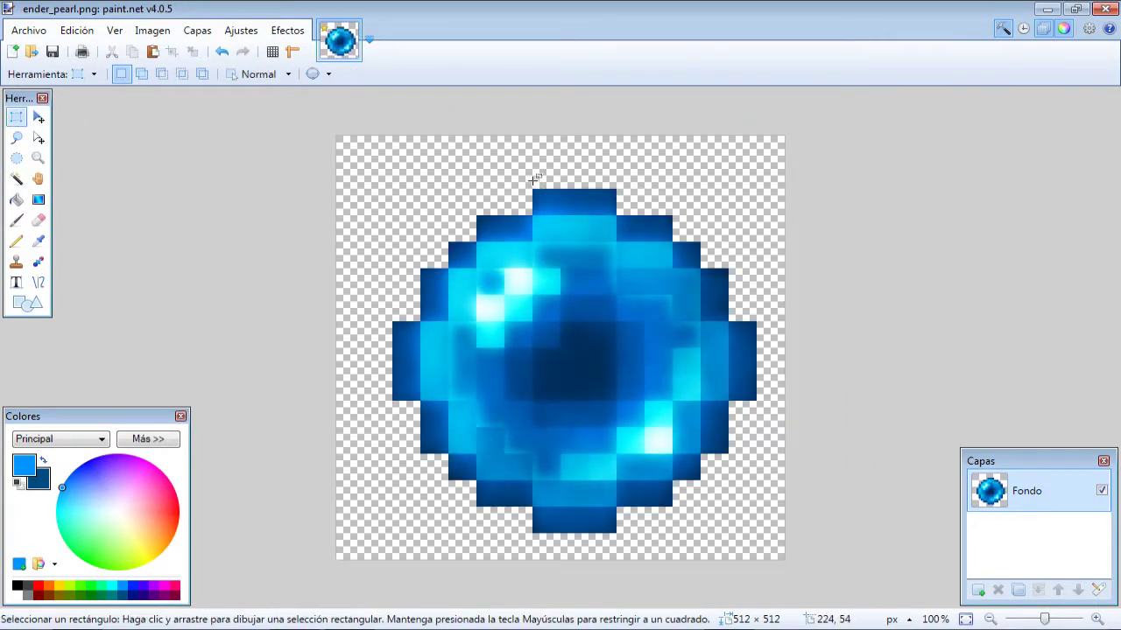
key(ctrl+s)
key(Return)
click(351, 31)
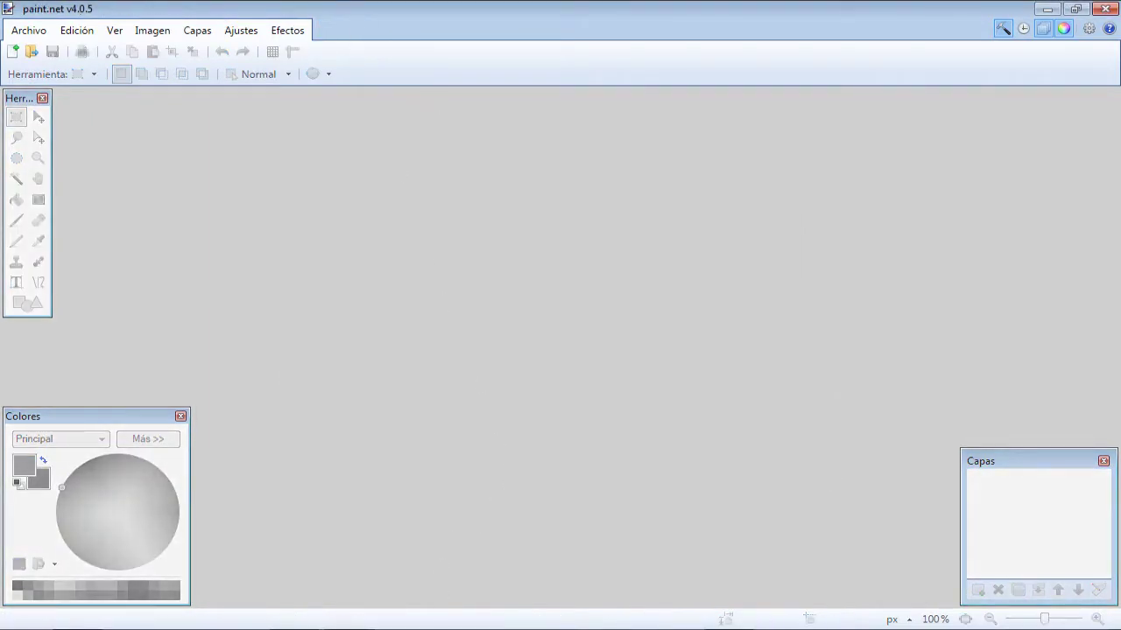
Find mushroom_stew in the items textures folder and open it in paint.net.
key(alt+Tab)
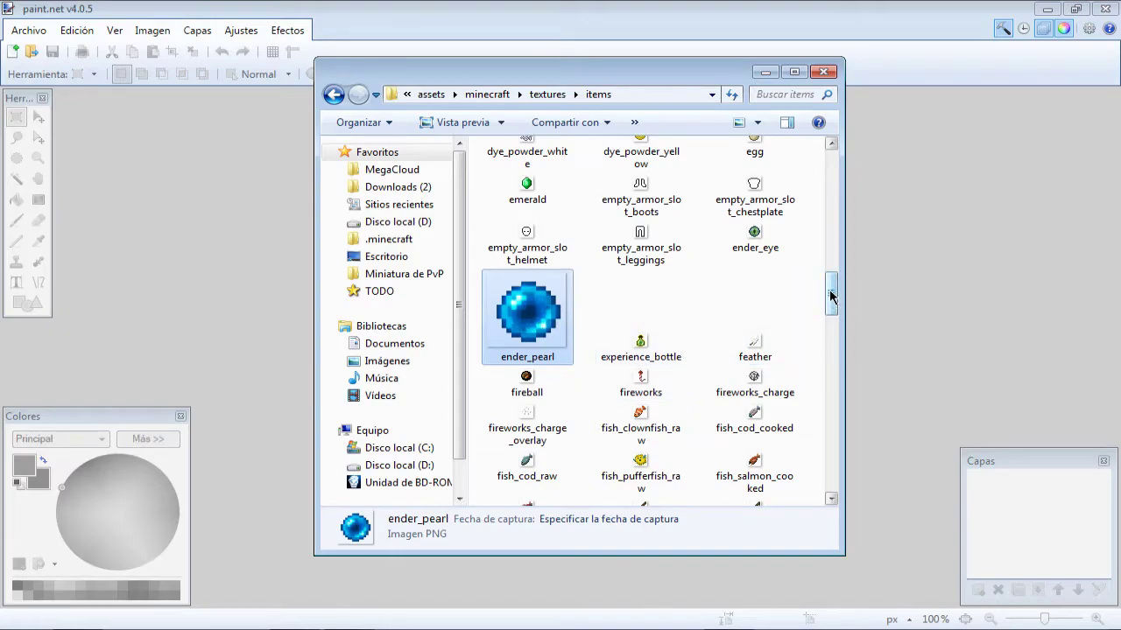
scroll(831, 298, down, 2)
scroll(833, 283, up, 5)
scroll(833, 289, down, 5)
drag(836, 311, 816, 405)
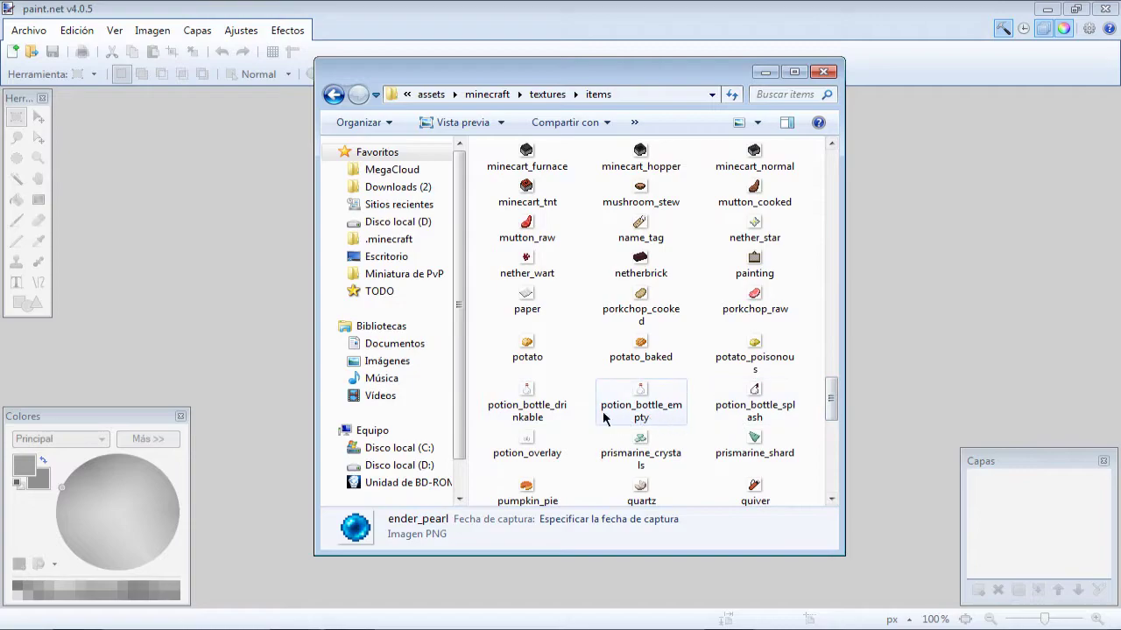
scroll(819, 410, up, 3)
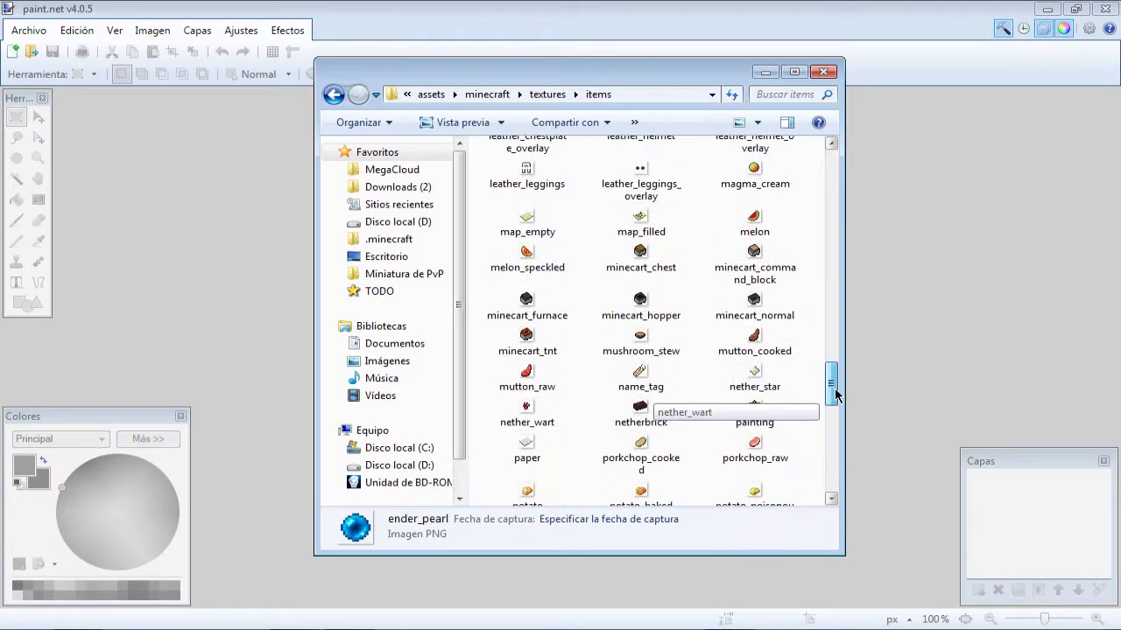
click(642, 355)
drag(636, 347, 895, 307)
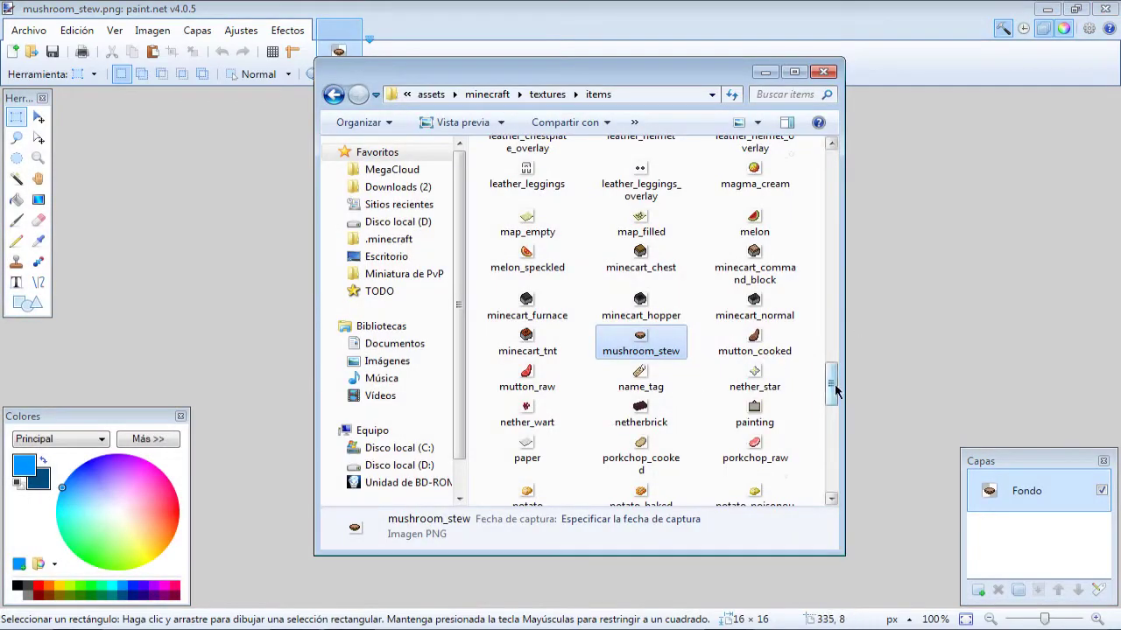
Open the bowl texture from the items folder in paint.net as well.
drag(835, 391, 831, 192)
mouse_move(526, 282)
mouse_down()
mouse_move(313, 301)
mouse_move(336, 331)
mouse_up()
click(455, 323)
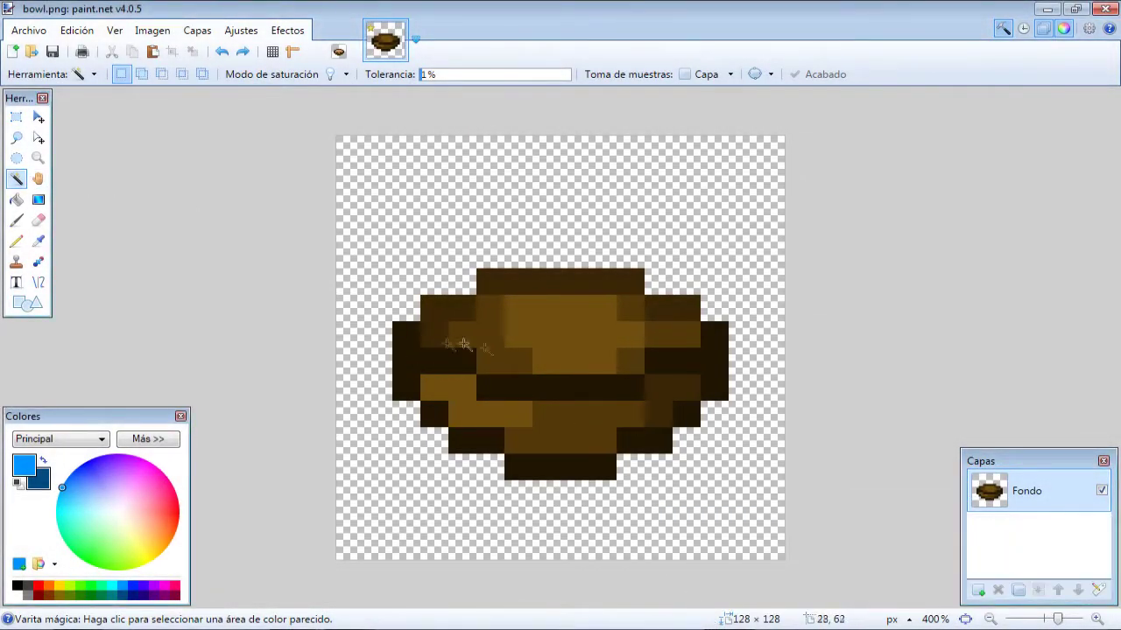
Select the entire bowl with the Magic Wand at 41% tolerance.
click(505, 364)
ctrl+click(610, 370)
ctrl+click(600, 438)
drag(427, 75, 482, 75)
Repeat the Suavizado de retrato effect on the selected bowl, then clear the selection.
click(291, 35)
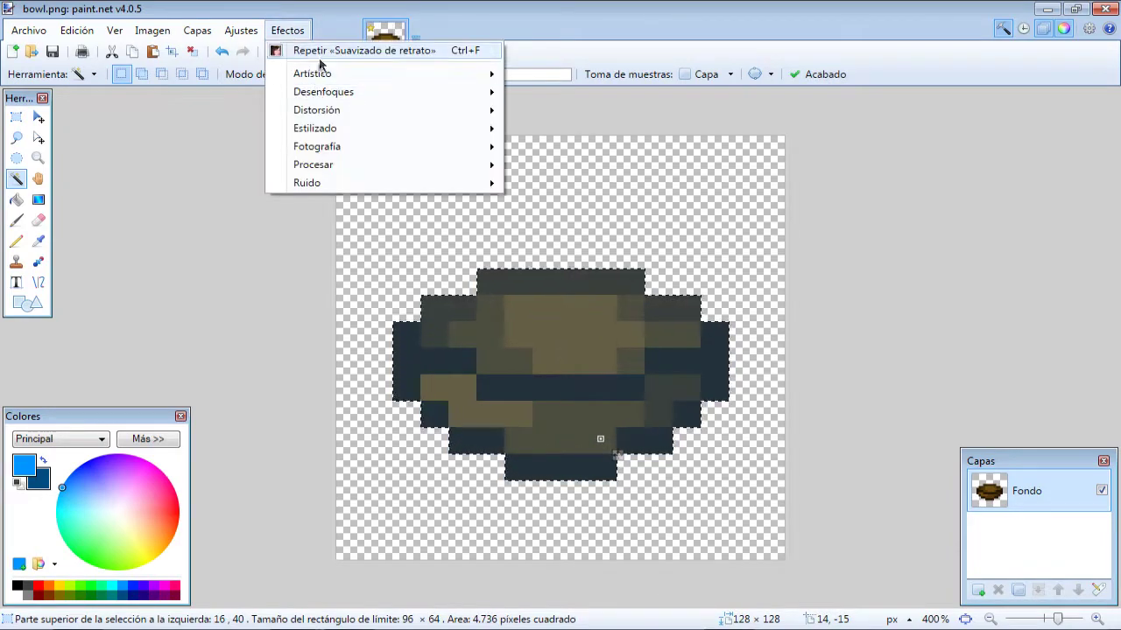
click(322, 50)
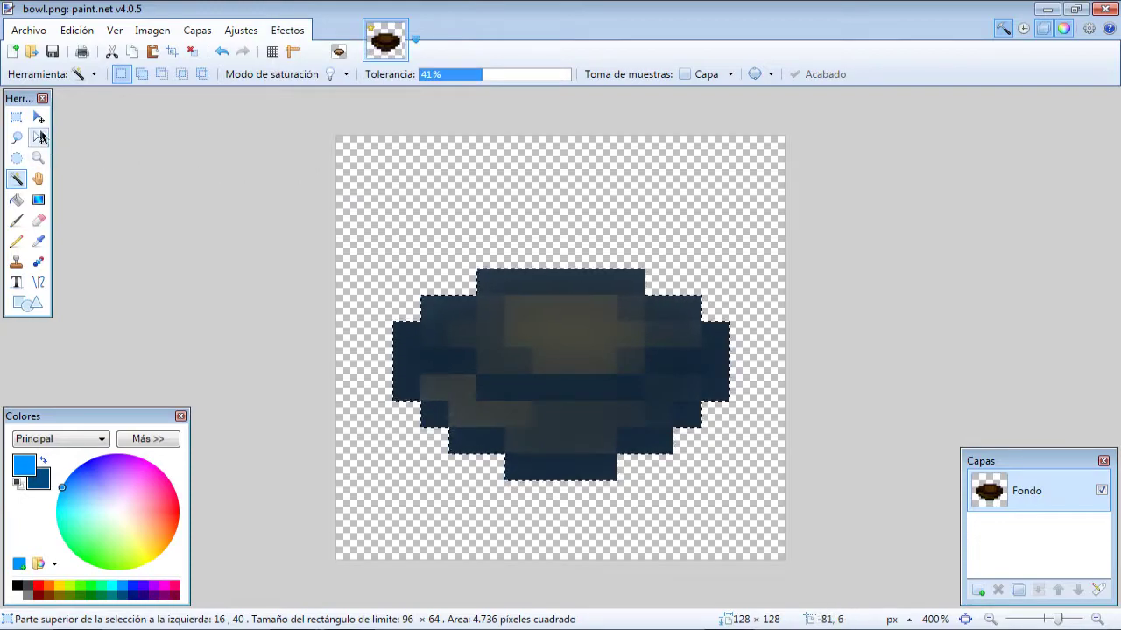
click(16, 116)
click(380, 213)
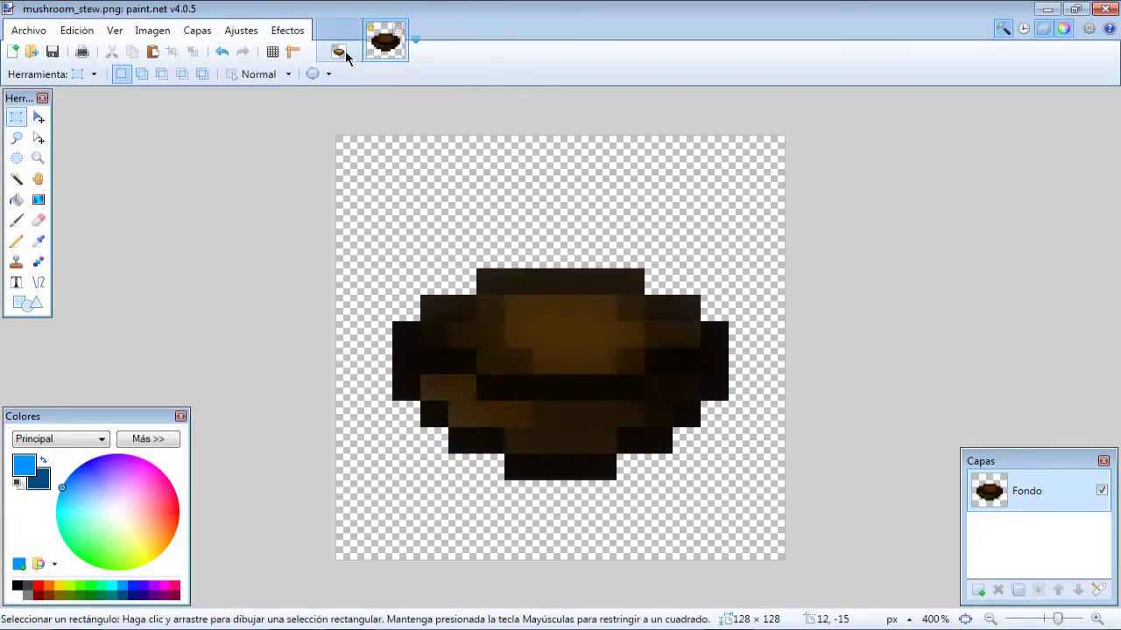
Switch to mushroom_stew.png, then select and copy its whole 16 × 16 pixel canvas.
click(339, 50)
click(38, 157)
click(584, 323)
click(585, 323)
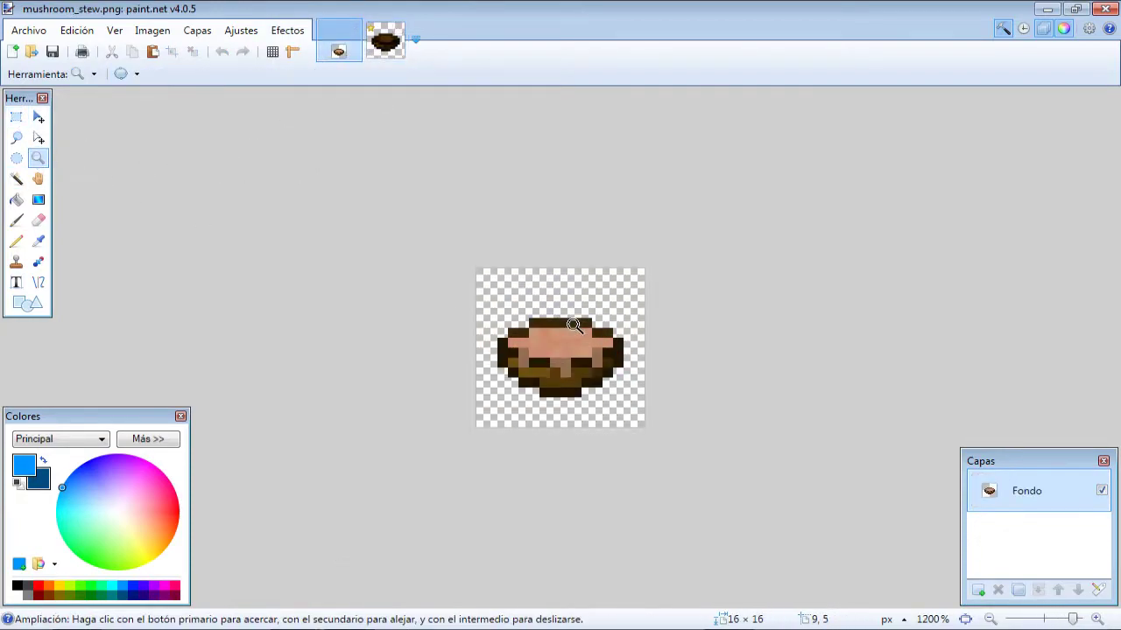
click(585, 323)
click(153, 30)
click(16, 116)
drag(446, 240, 780, 462)
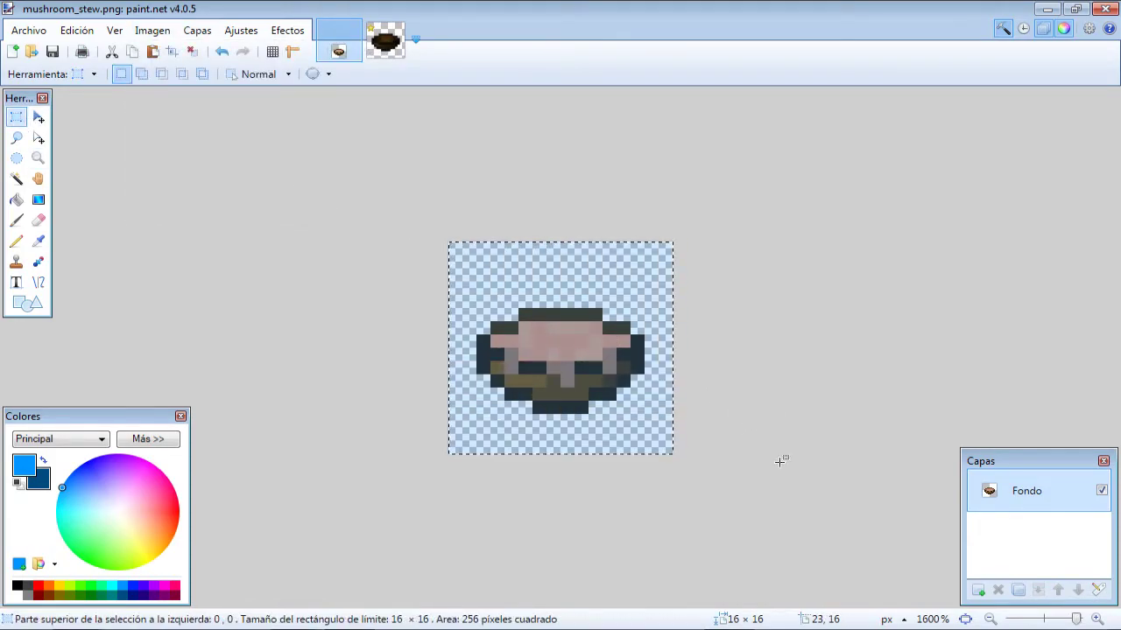
Enlarge the mushroom_stew.png canvas to 128 × 128 pixels, anchored at Superior izquierda.
click(195, 28)
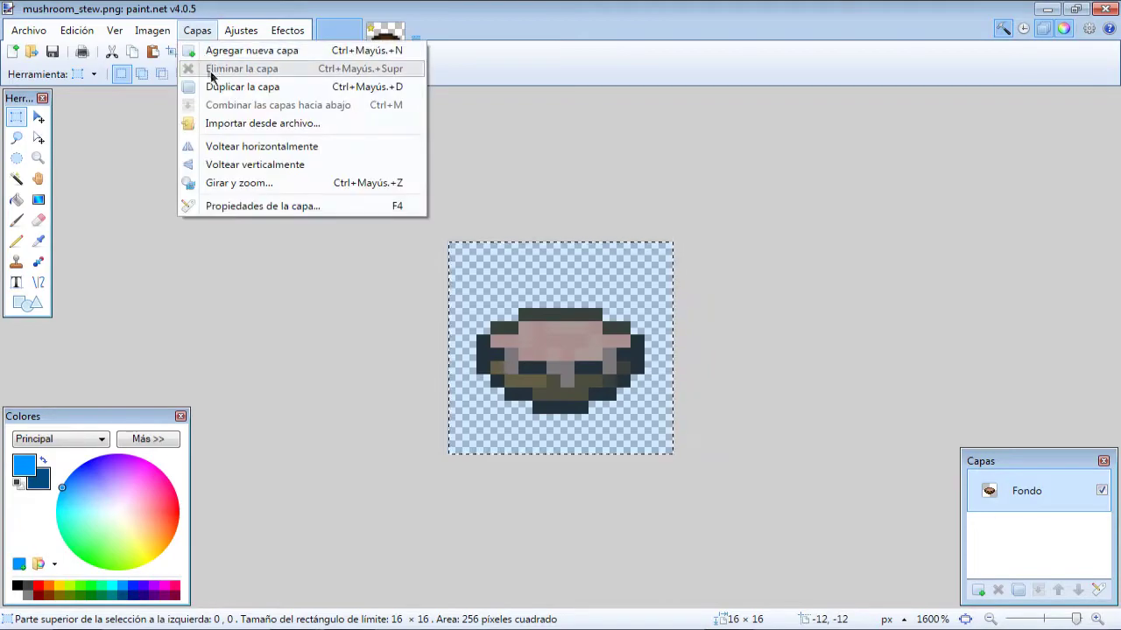
mouse_move(153, 30)
click(188, 88)
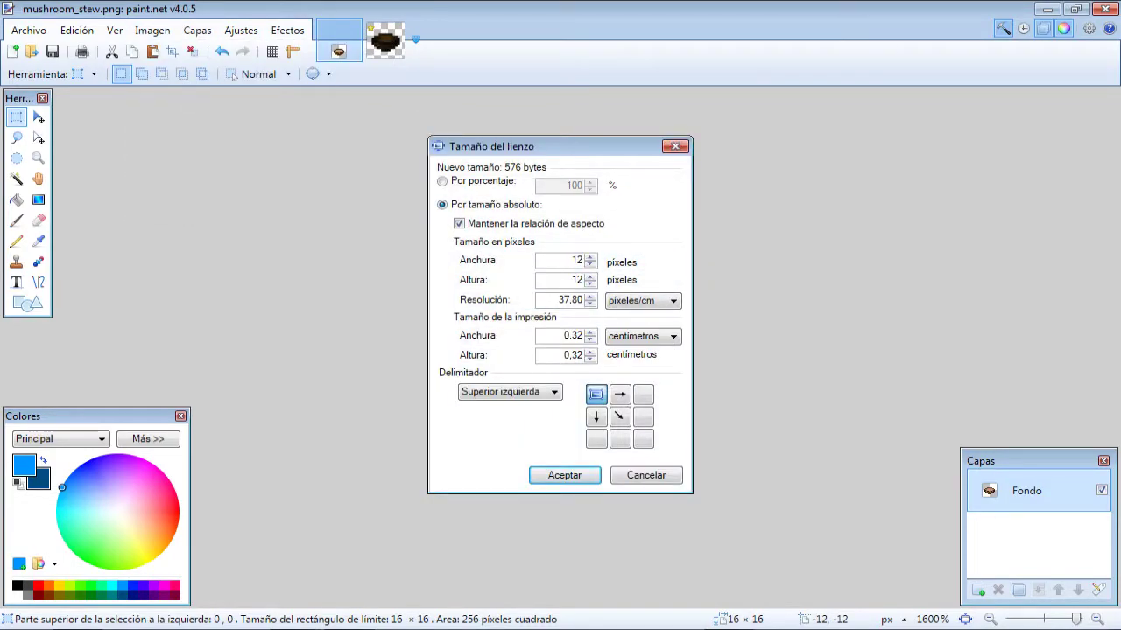
key(Return)
Paste the copied stew image into the upper-left corner of the enlarged canvas.
click(37, 158)
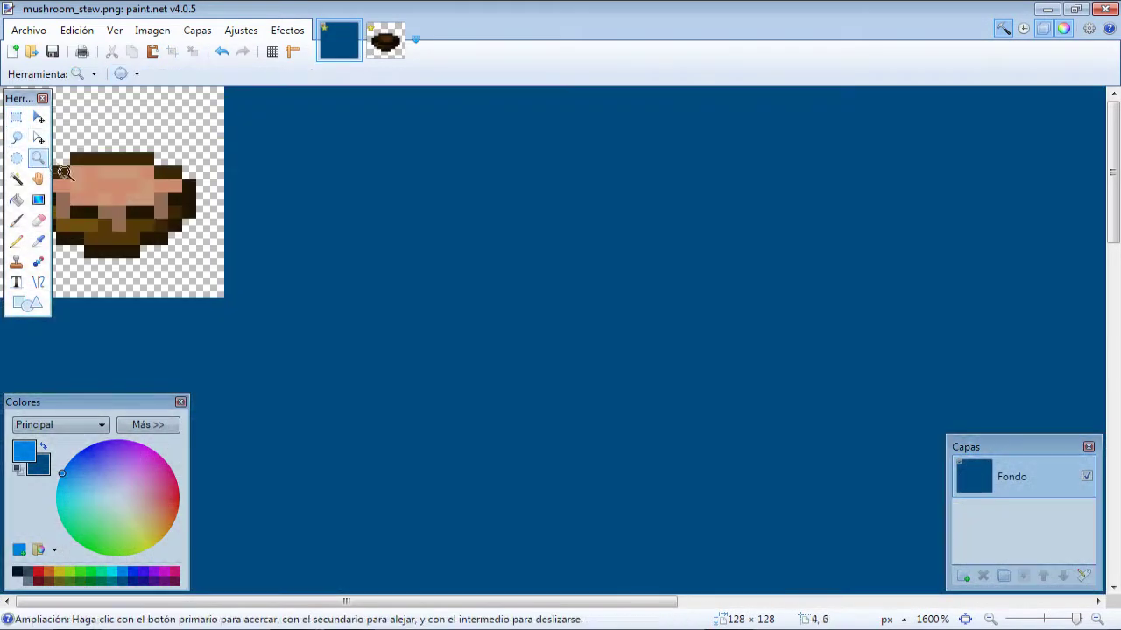
right_click(219, 229)
key(ctrl+v)
right_click(206, 230)
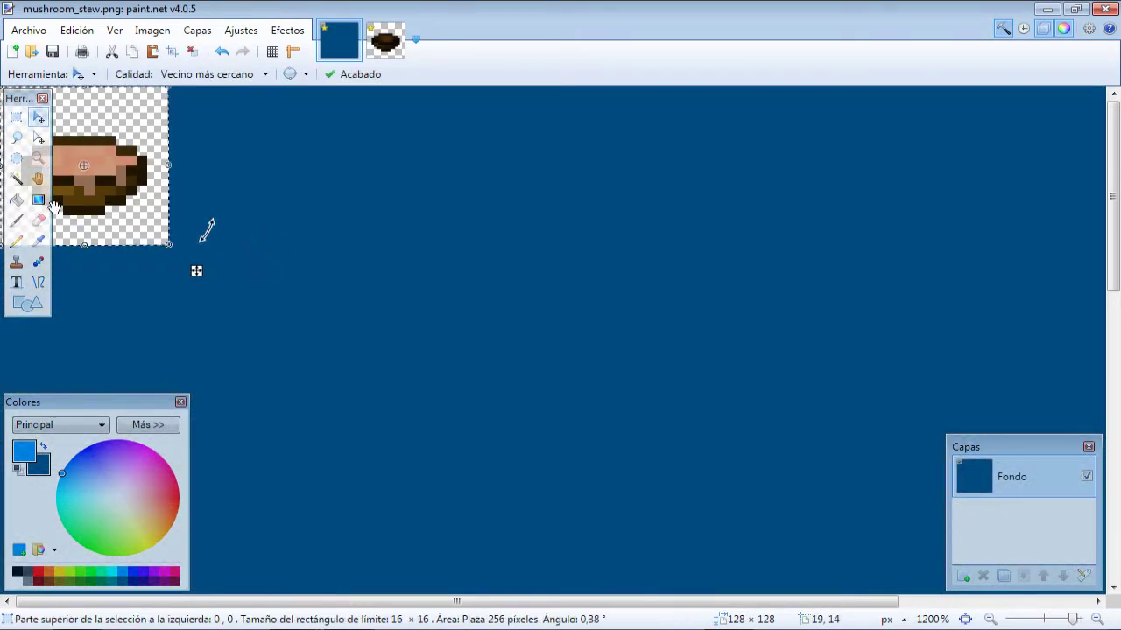
Scale the pasted stew up to about 128 × 129 pixels so it spans the canvas, using Vecino más cercano quality.
click(37, 157)
right_click(423, 231)
right_click(424, 231)
right_click(405, 238)
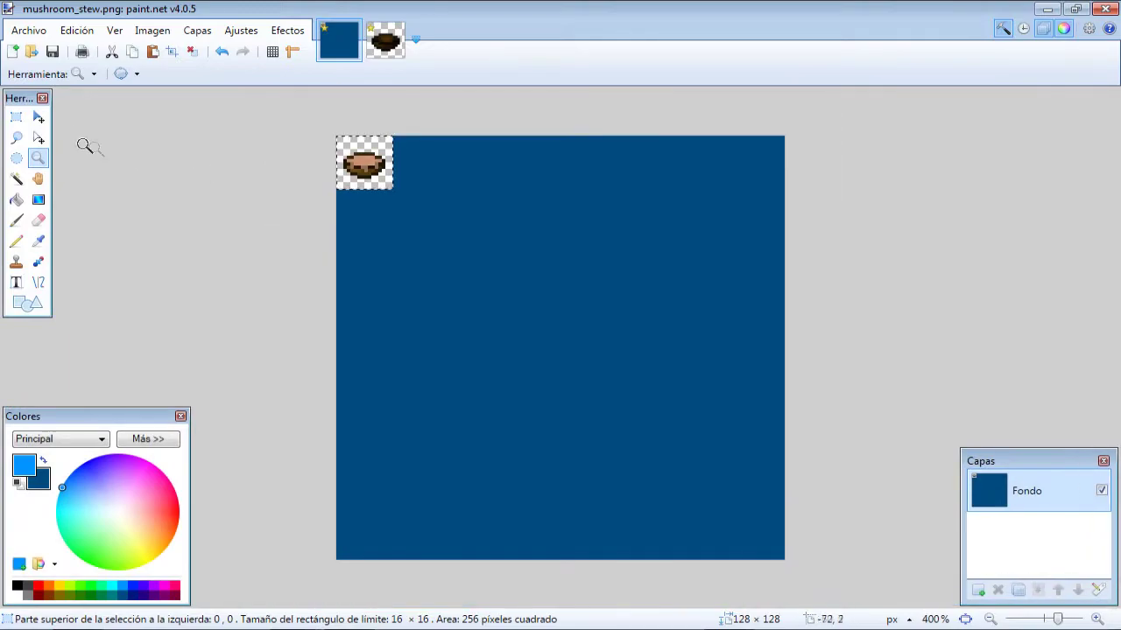
click(38, 117)
drag(394, 193, 786, 558)
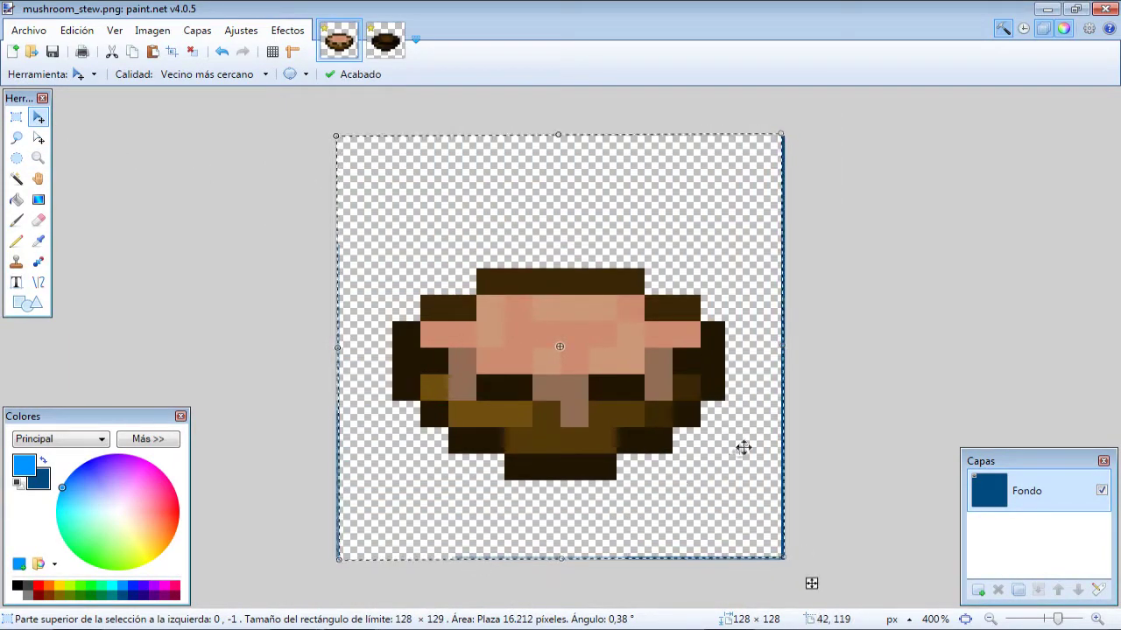
Stretch the pasted stew's side and lower edges to about 130 × 130 pixels to cover the blue borders, then deselect.
drag(785, 347, 782, 347)
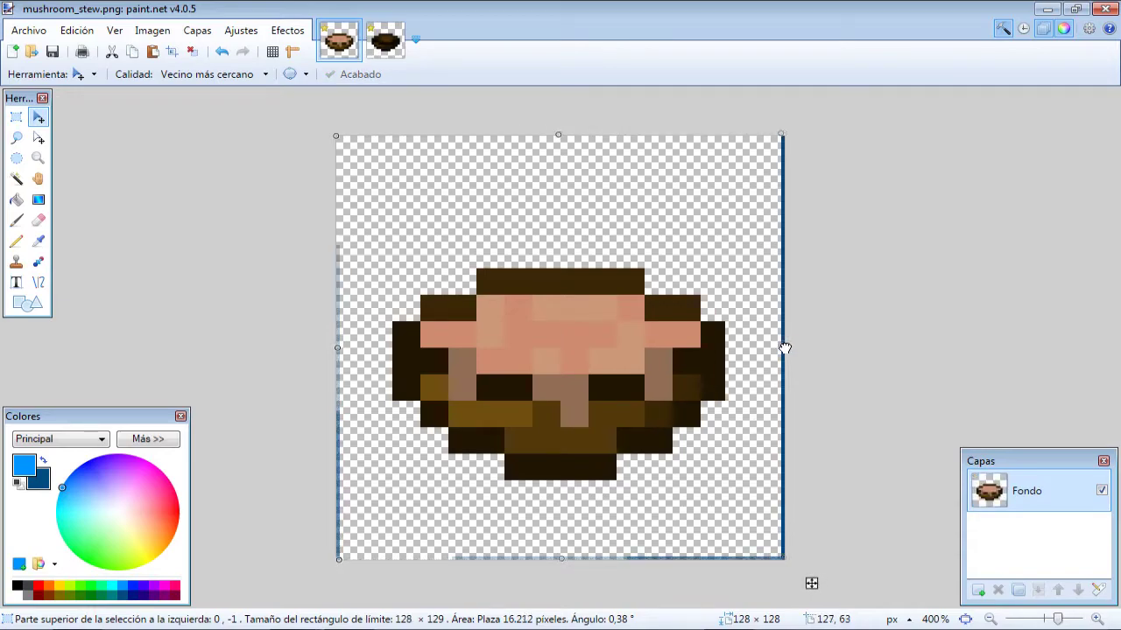
drag(339, 347, 333, 347)
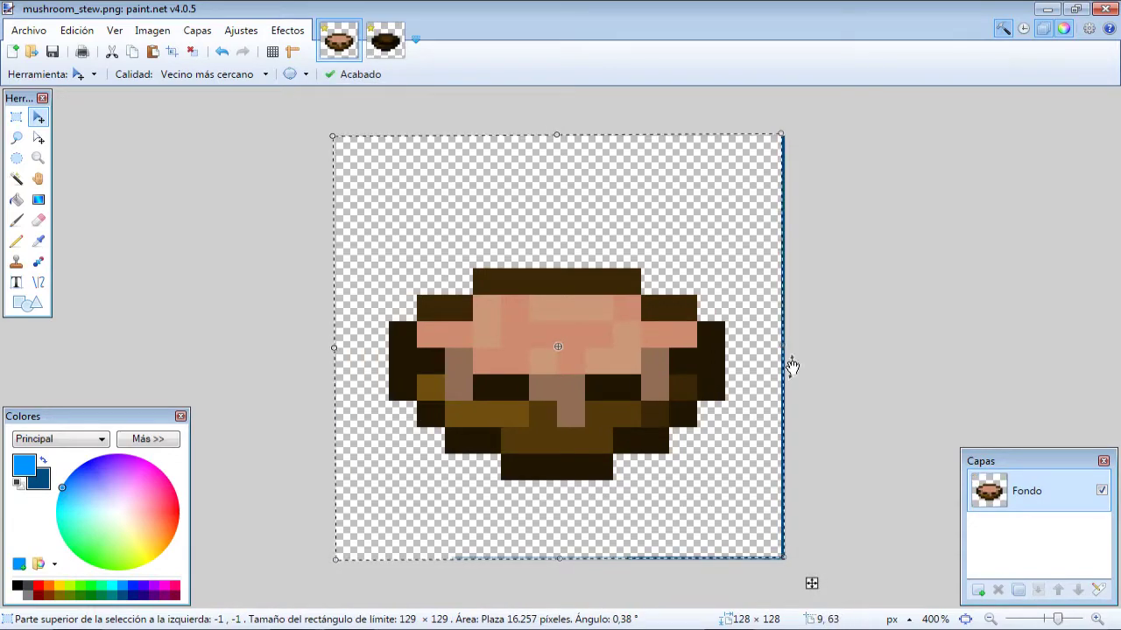
drag(784, 349, 787, 349)
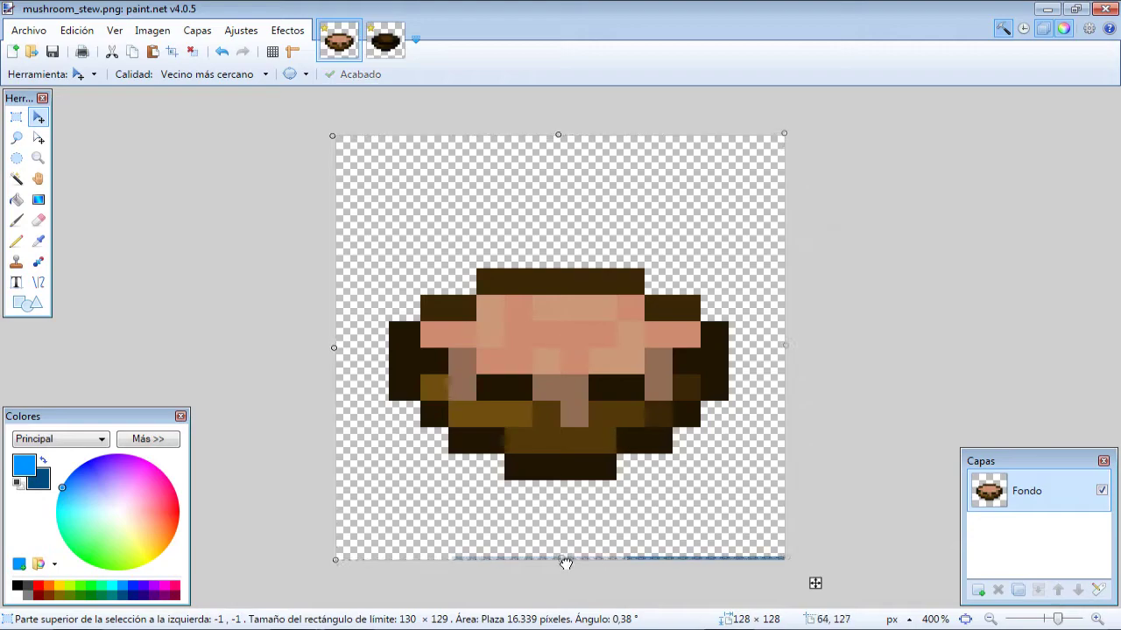
drag(562, 559, 564, 563)
click(16, 116)
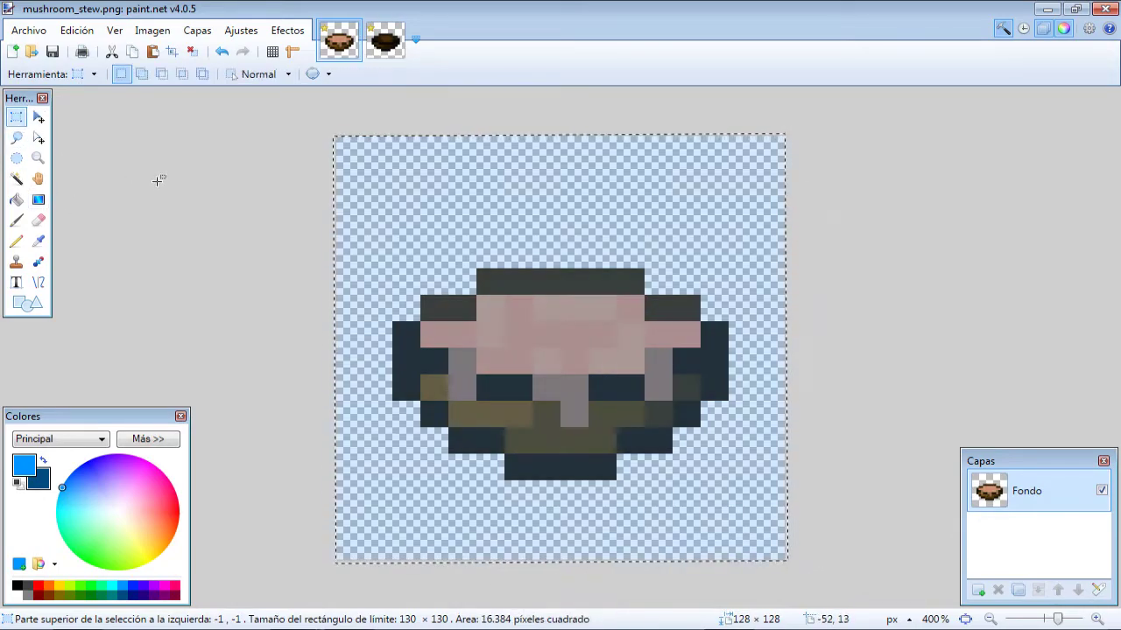
click(158, 179)
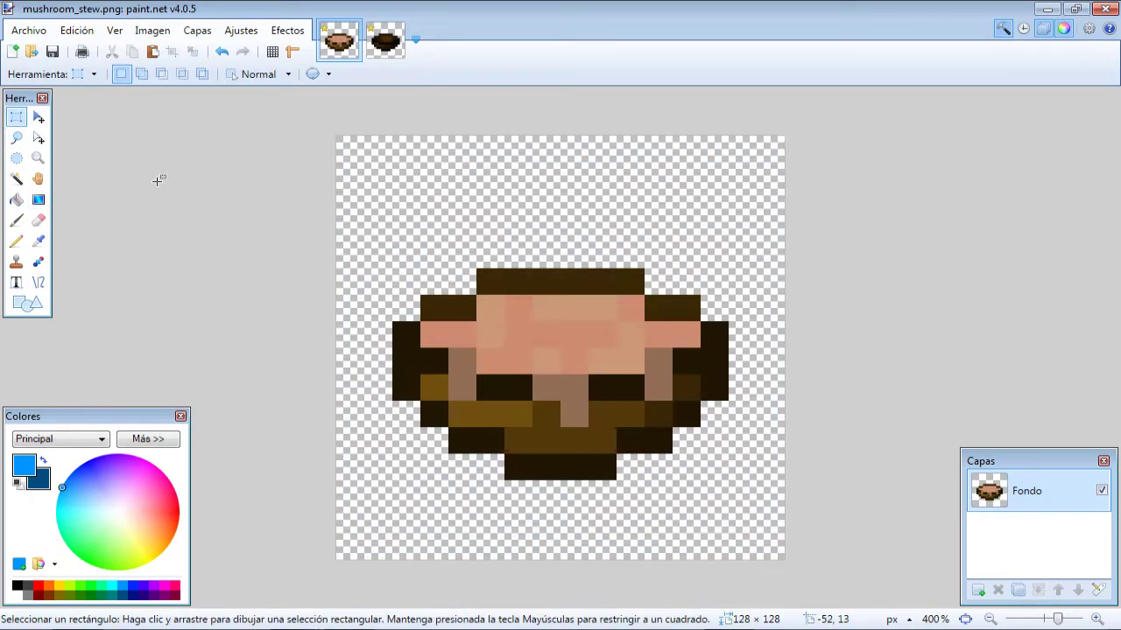
Select all the brown bowl pixels around the stew with the Magic Wand at 17% tolerance.
click(16, 178)
click(414, 366)
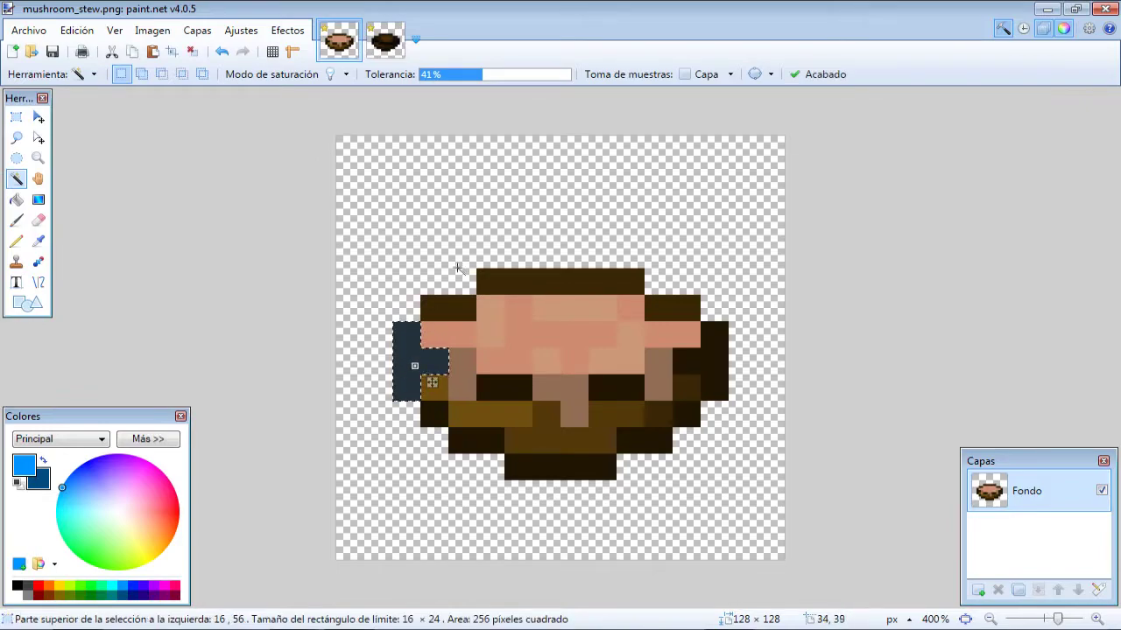
ctrl+click(720, 349)
drag(458, 74, 444, 75)
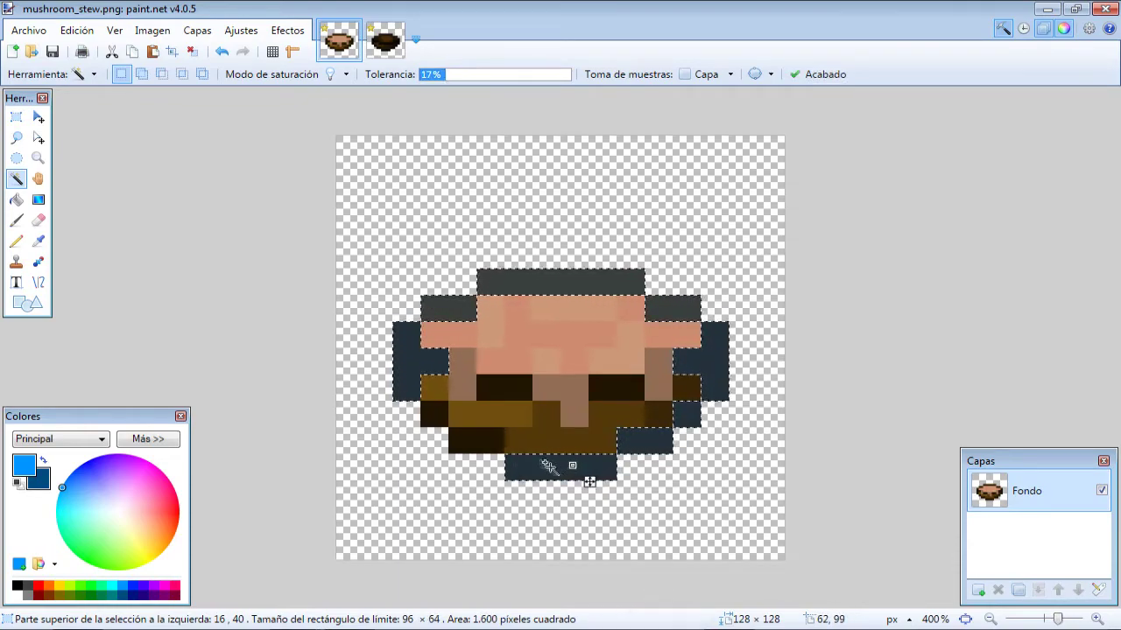
ctrl+click(482, 435)
ctrl+click(432, 415)
ctrl+click(463, 408)
ctrl+click(436, 392)
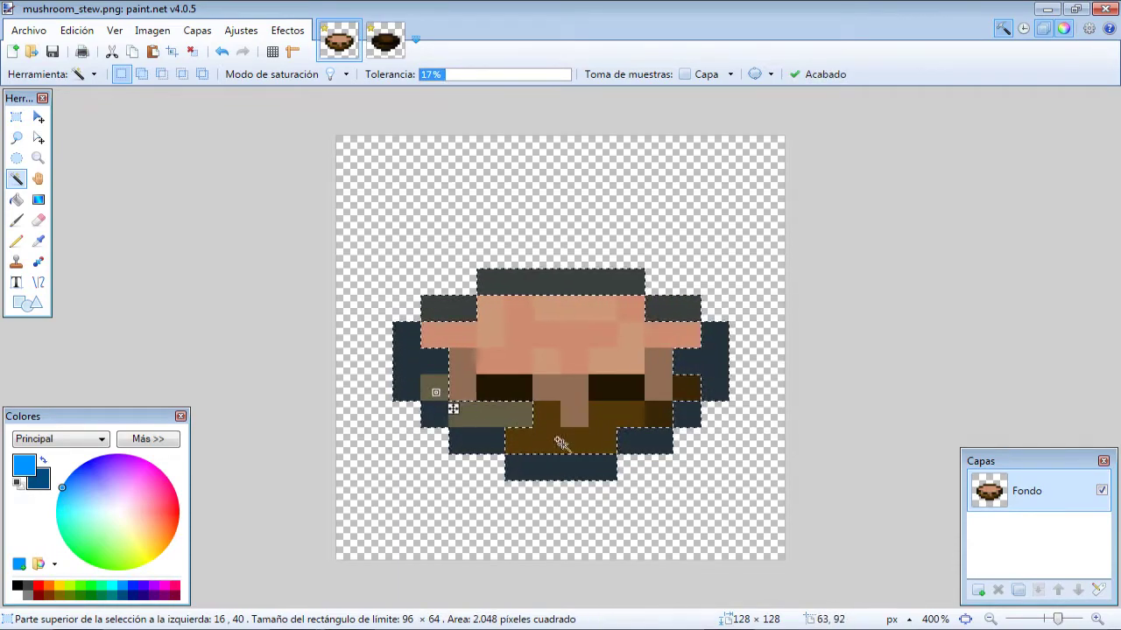
ctrl+click(569, 448)
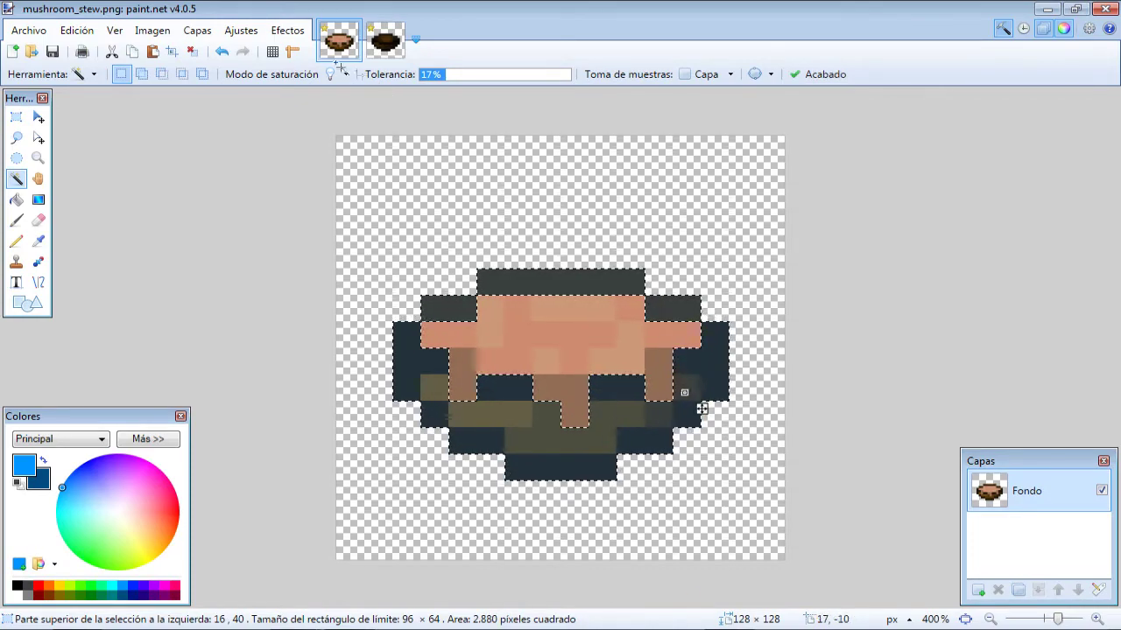
click(237, 32)
click(274, 148)
drag(571, 232, 577, 229)
click(697, 230)
click(255, 26)
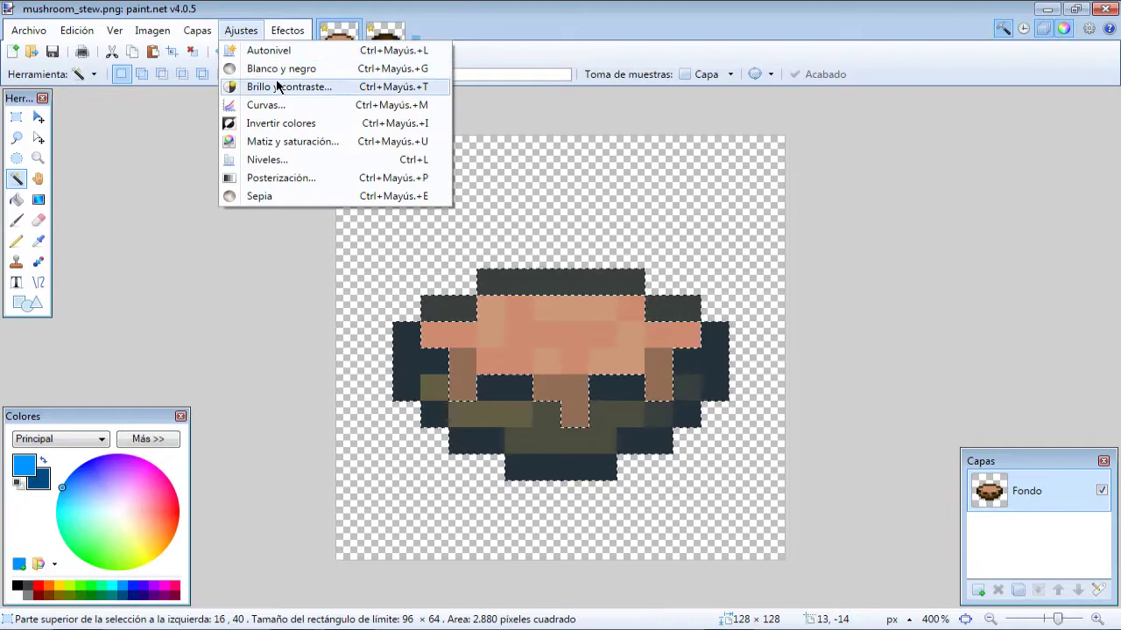
Apply the Suavizado de retrato photo effect to the selected brown bowl pixels.
click(287, 31)
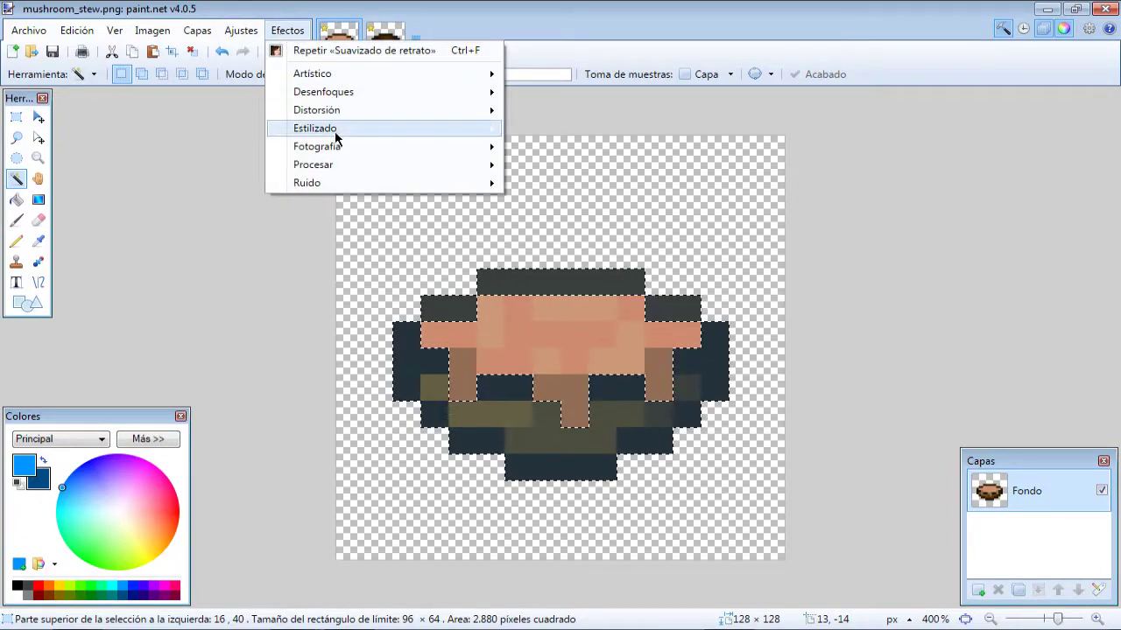
mouse_move(349, 151)
click(560, 202)
drag(579, 229, 876, 172)
click(875, 327)
Select the pink stew surface and its three drips with the Magic Wand at 17% tolerance.
click(657, 375)
ctrl+click(557, 405)
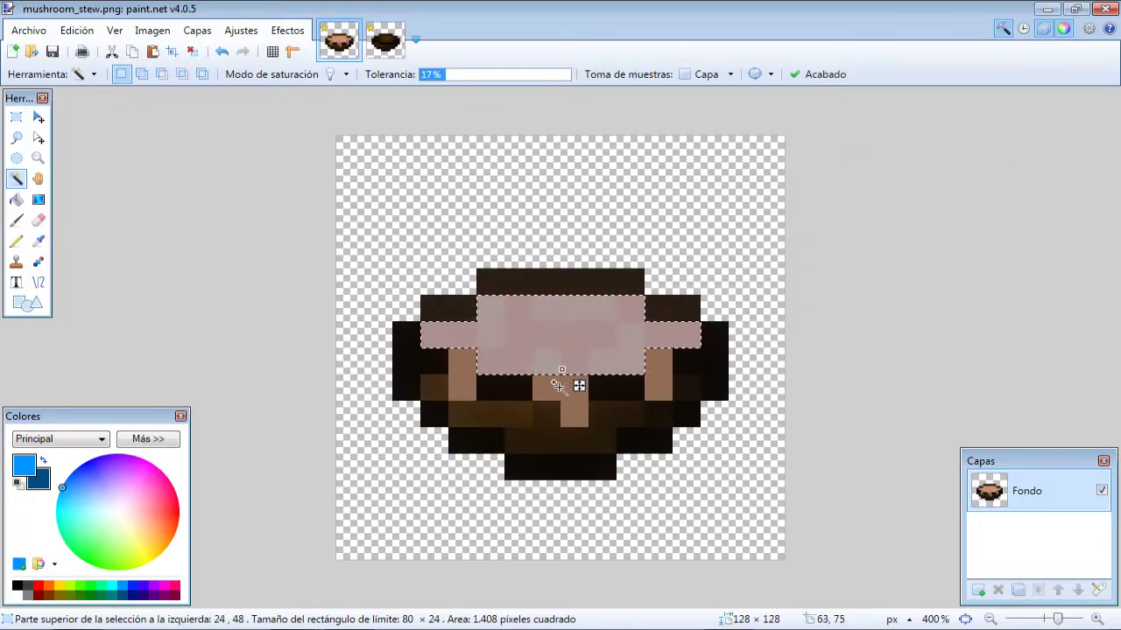
ctrl+click(671, 383)
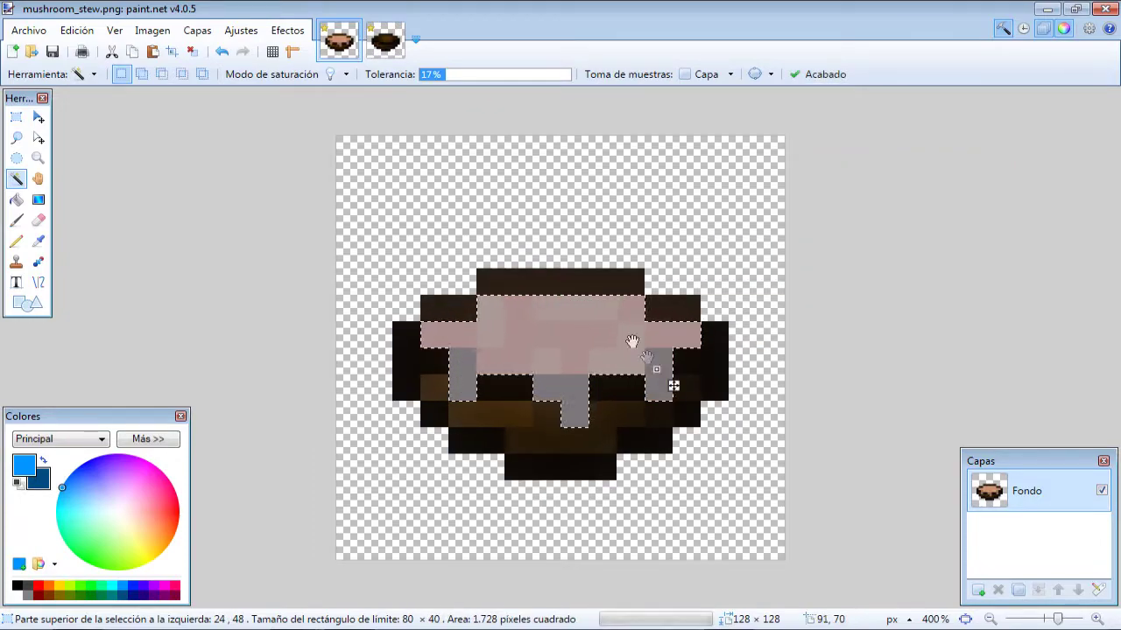
Apply Resplandor to the selected stew with radius 20, brightness 34 and contrast 39, then clear the selection.
click(287, 31)
mouse_move(354, 149)
click(561, 185)
drag(575, 229, 914, 166)
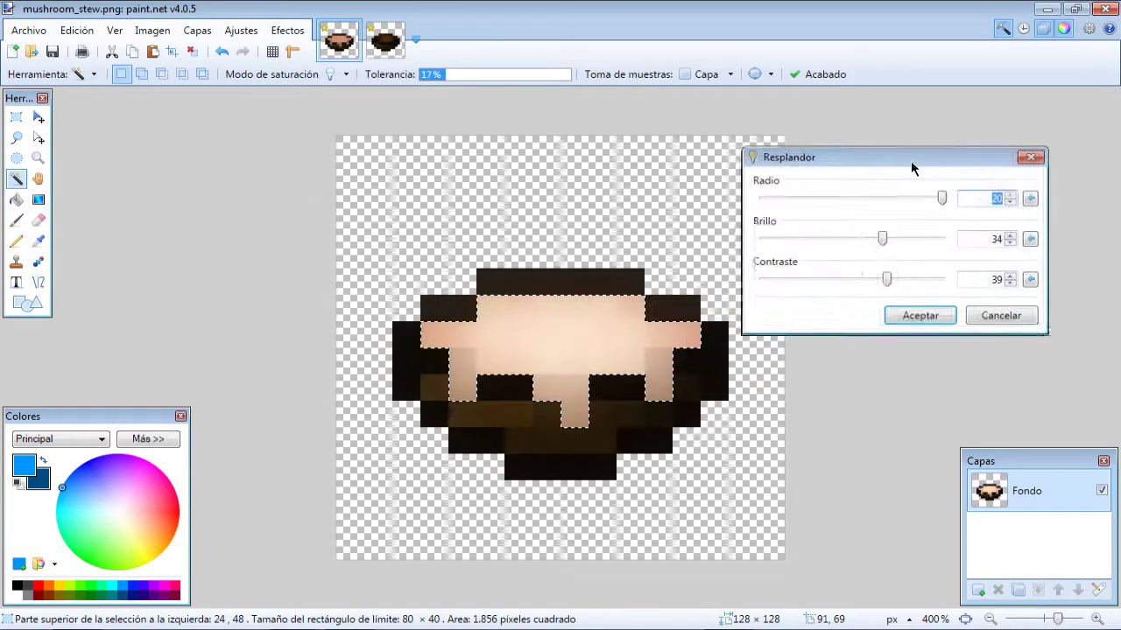
click(915, 316)
click(16, 117)
click(120, 132)
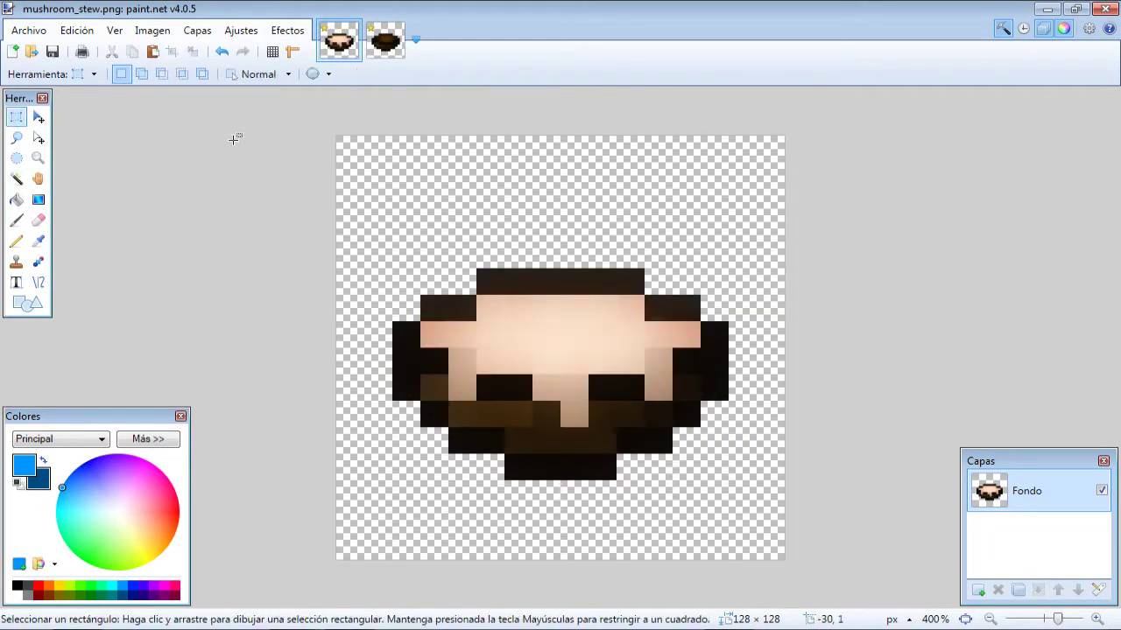
Shift the hue of mushroom_stew.png to 132 with Matiz y saturación, keeping saturation 100 and luminosity 0.
click(386, 41)
click(339, 41)
click(386, 41)
click(241, 30)
click(339, 41)
click(241, 30)
click(292, 141)
drag(779, 207, 916, 181)
drag(836, 217, 901, 221)
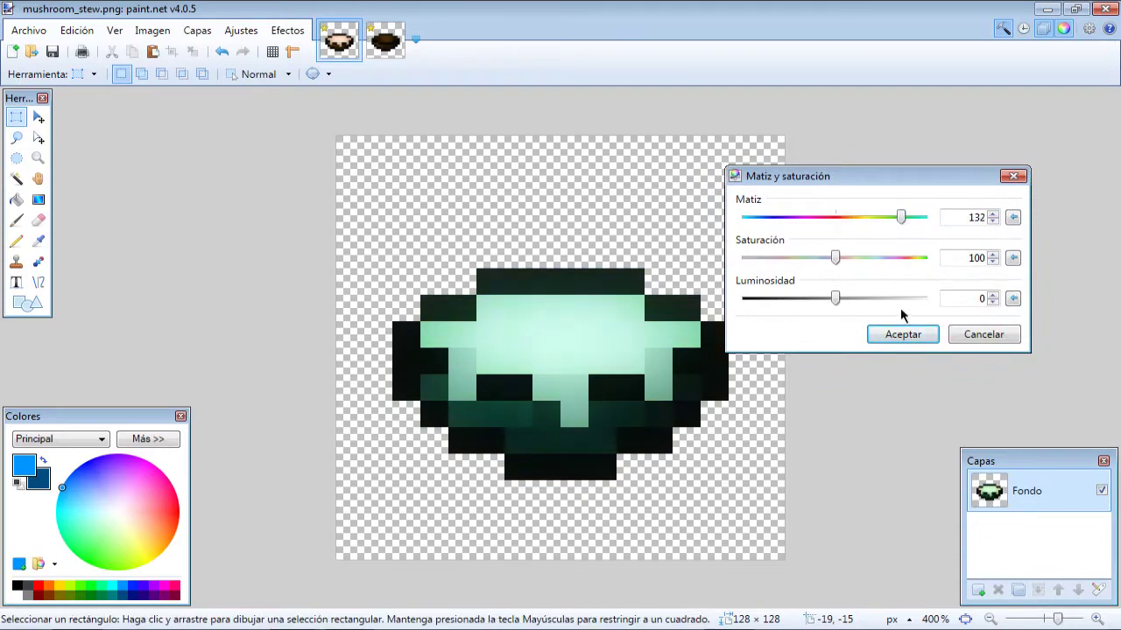
click(902, 335)
Apply the same Matiz y saturación hue shift to bowl.png.
click(386, 42)
click(240, 31)
click(293, 141)
click(547, 394)
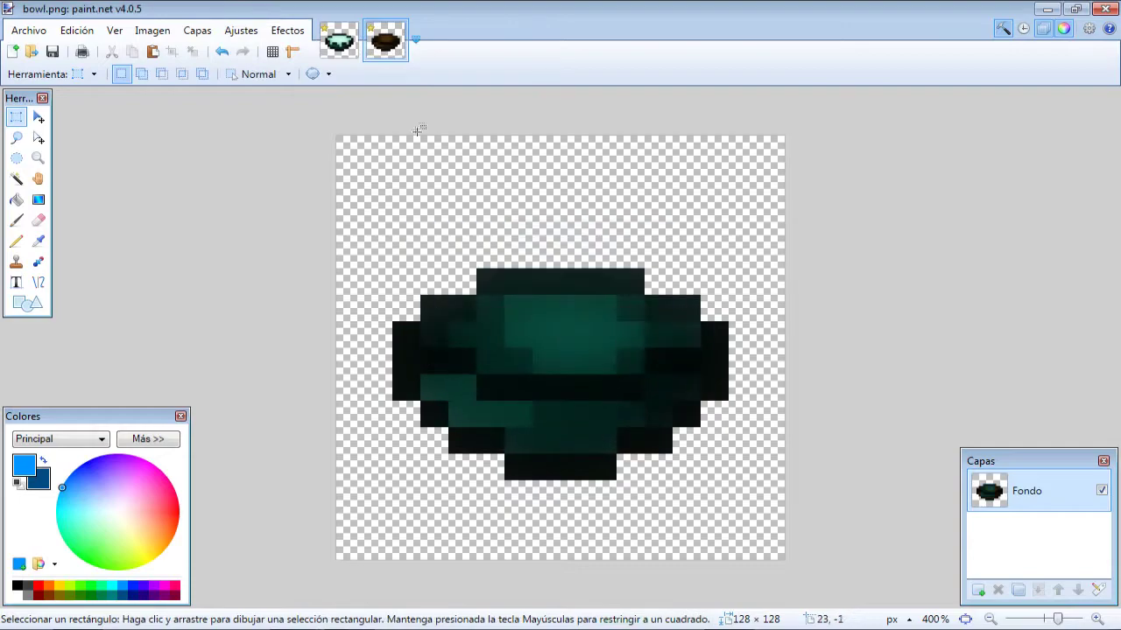
Save bowl.png and mushroom_stew.png, then close both images.
key(ctrl+s)
key(Return)
click(339, 44)
key(ctrl+s)
key(Return)
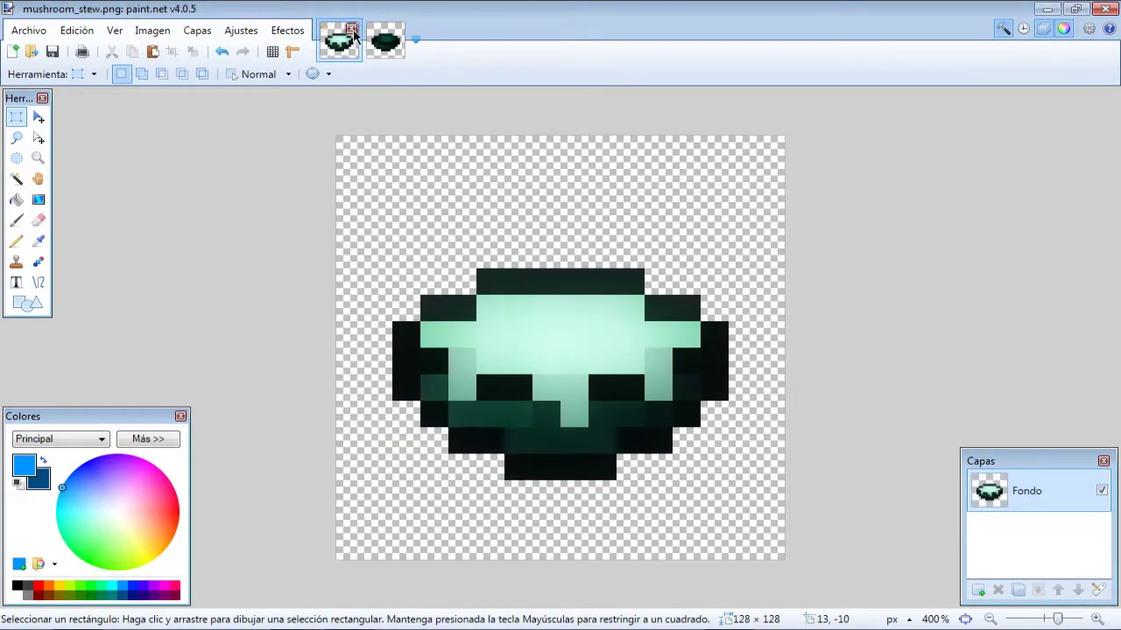
click(351, 31)
click(351, 31)
Return to the items folder and check the edited bowl and mushroom_stew thumbnails.
key(ctrl+o)
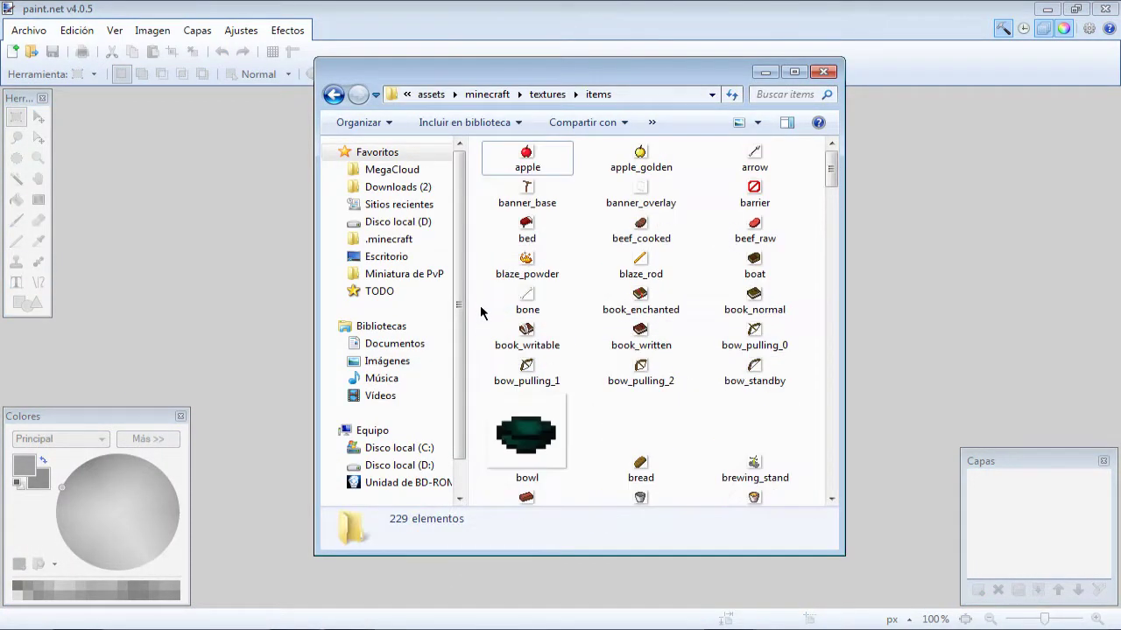
drag(831, 175, 832, 379)
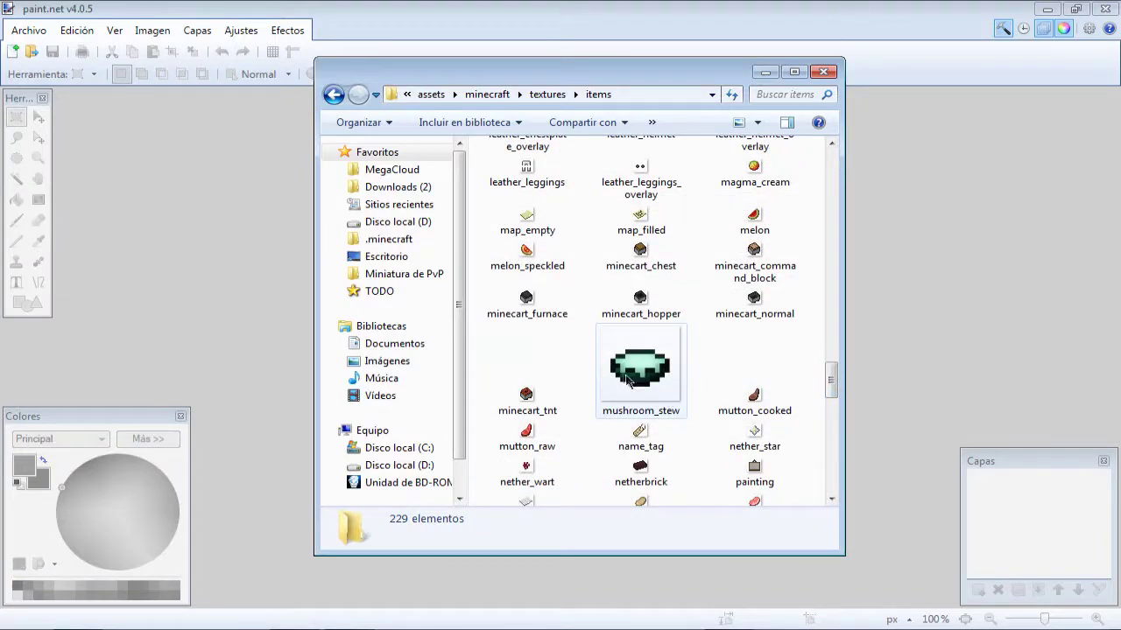